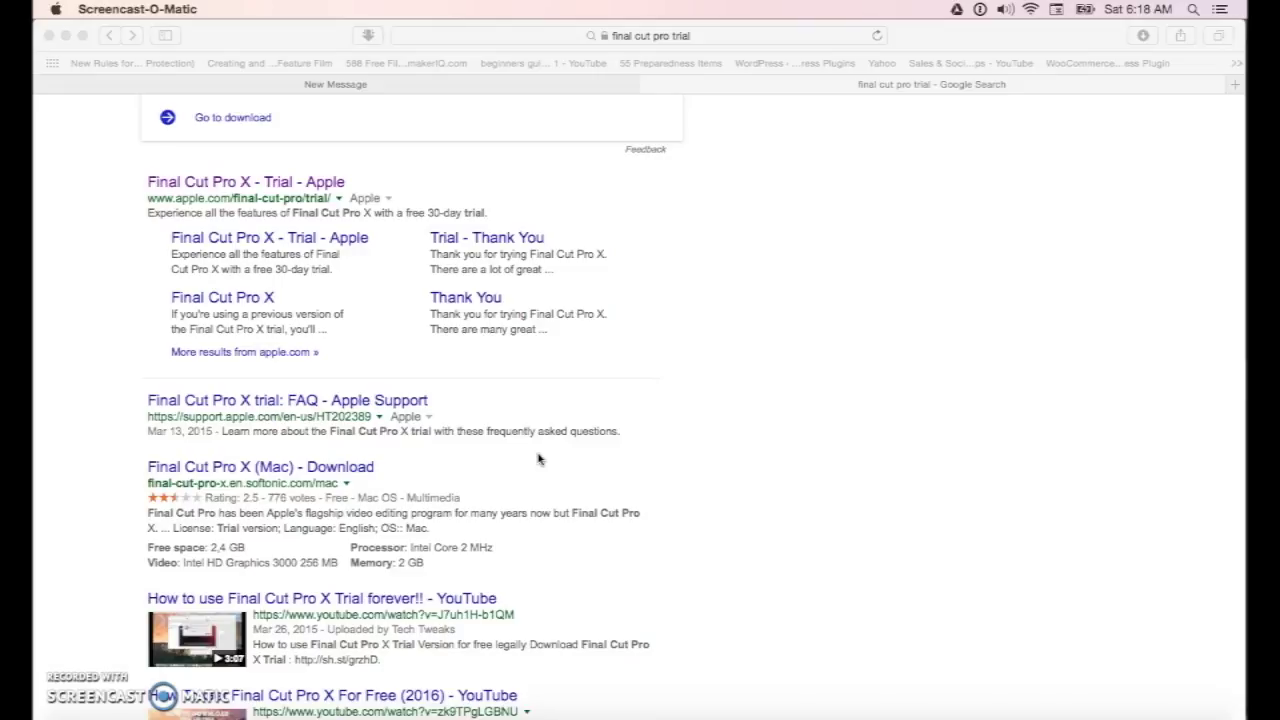
Open Apple's 'Final Cut Pro X - Trial' page in Safari, then switch to Final Cut Pro
{"action": "scroll", "coordinate": [672, 412], "scroll_direction": "up", "scroll_amount": 4}
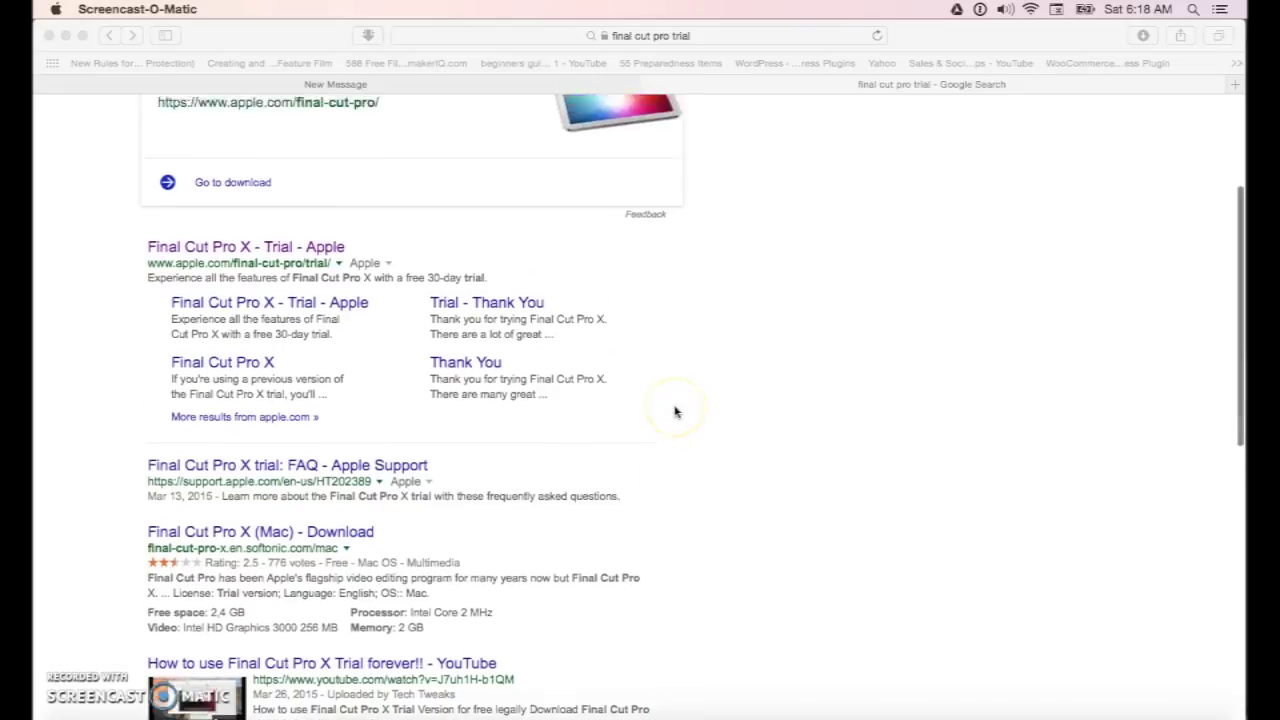
{"action": "scroll", "coordinate": [675, 411], "scroll_direction": "up", "scroll_amount": 2}
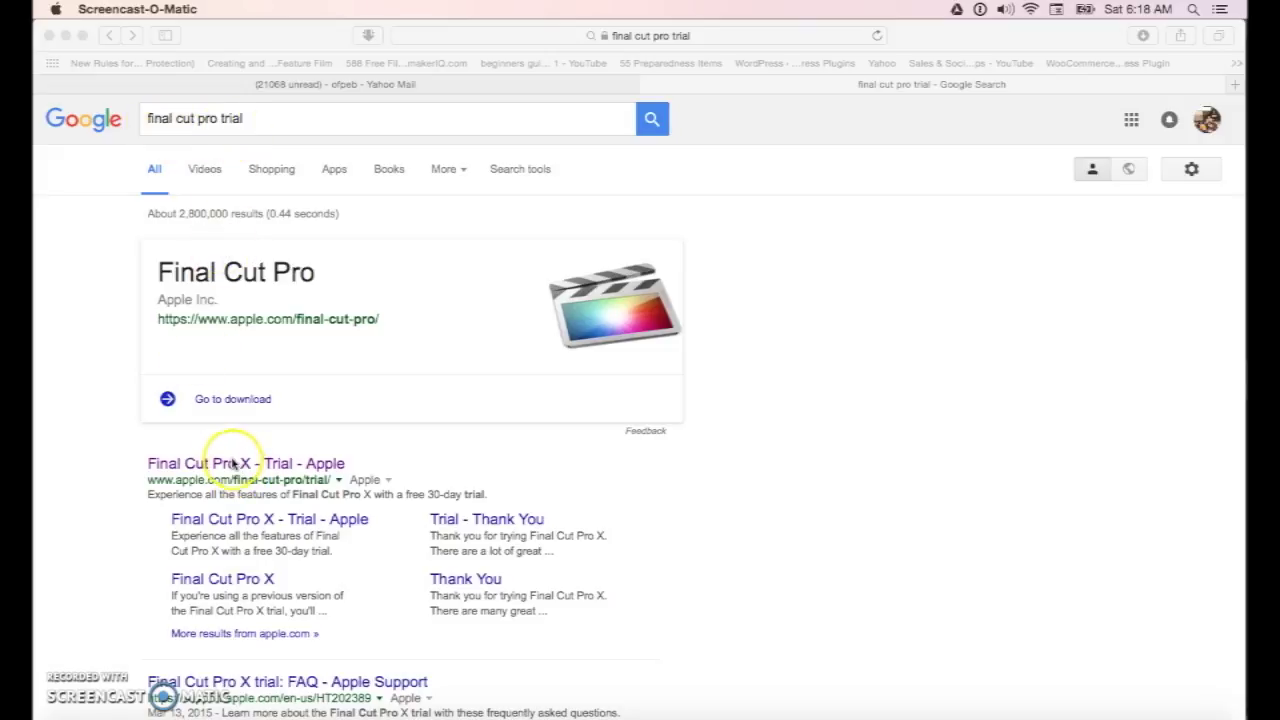
{"action": "left_click", "coordinate": [232, 464]}
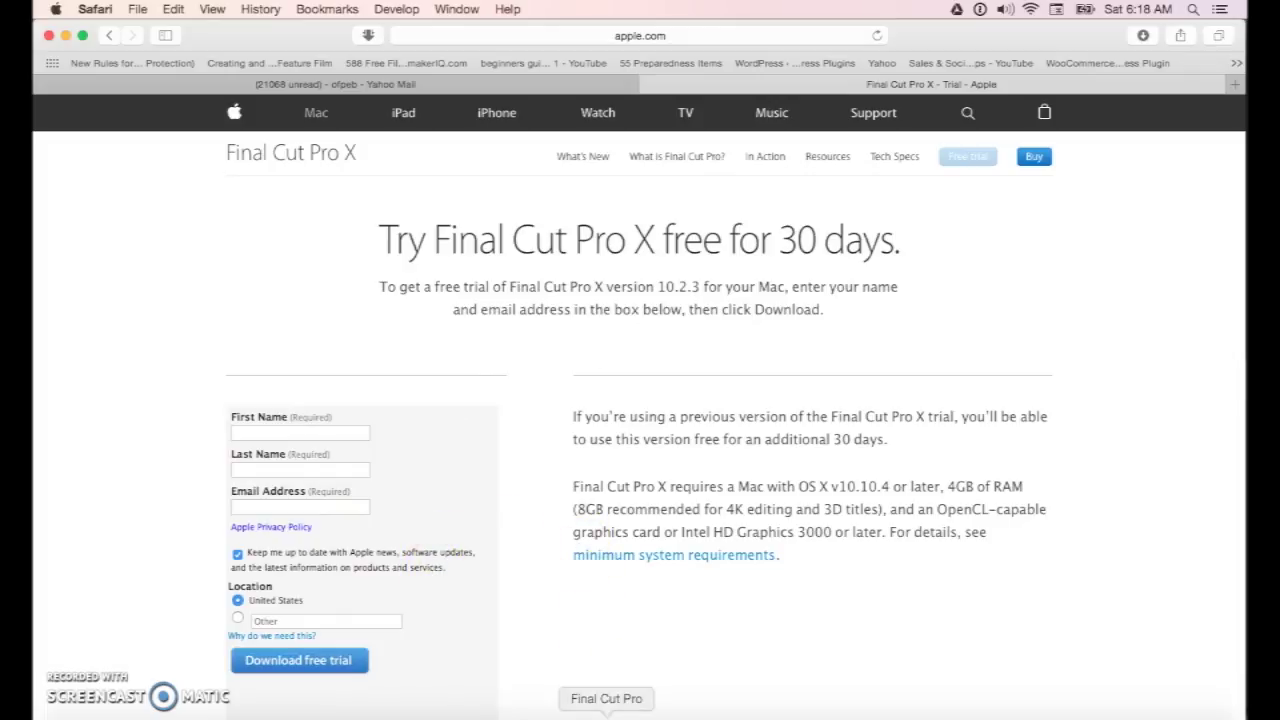
{"action": "left_click", "coordinate": [606, 714]}
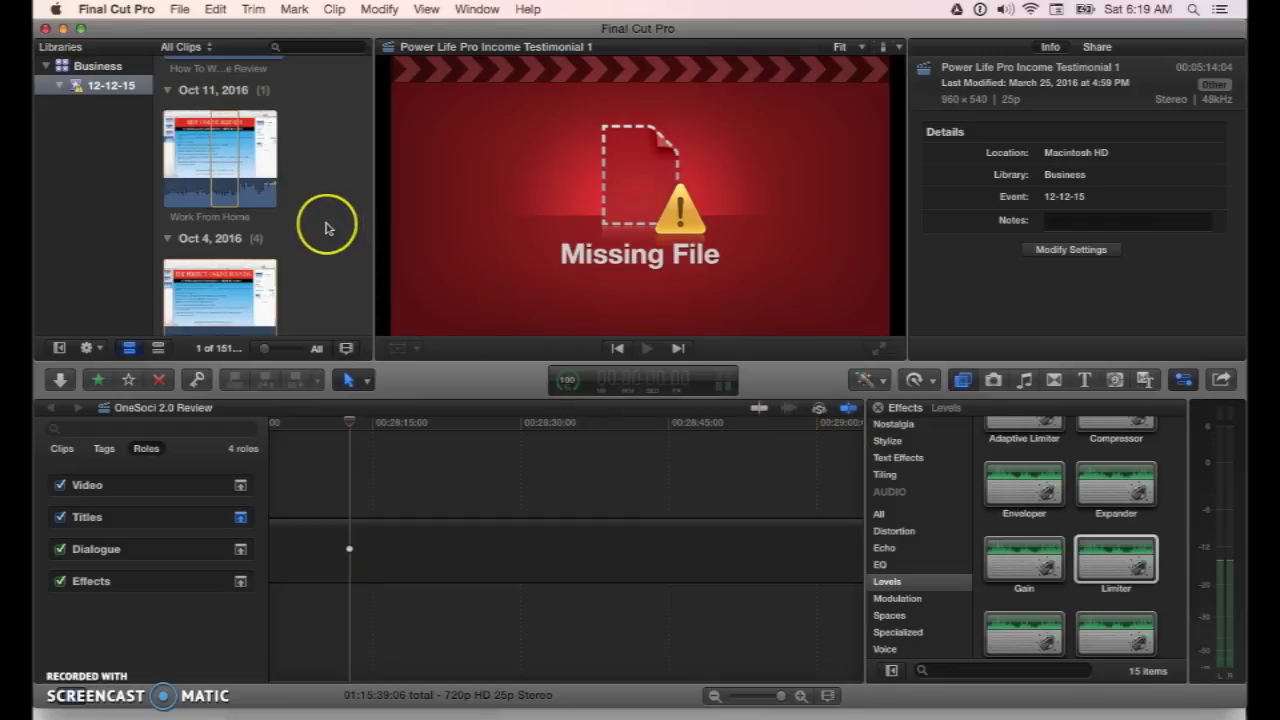
Select the Work From Home clip in the browser and mark a range start at the skimmer
{"action": "scroll", "coordinate": [329, 223], "scroll_direction": "up", "scroll_amount": 3}
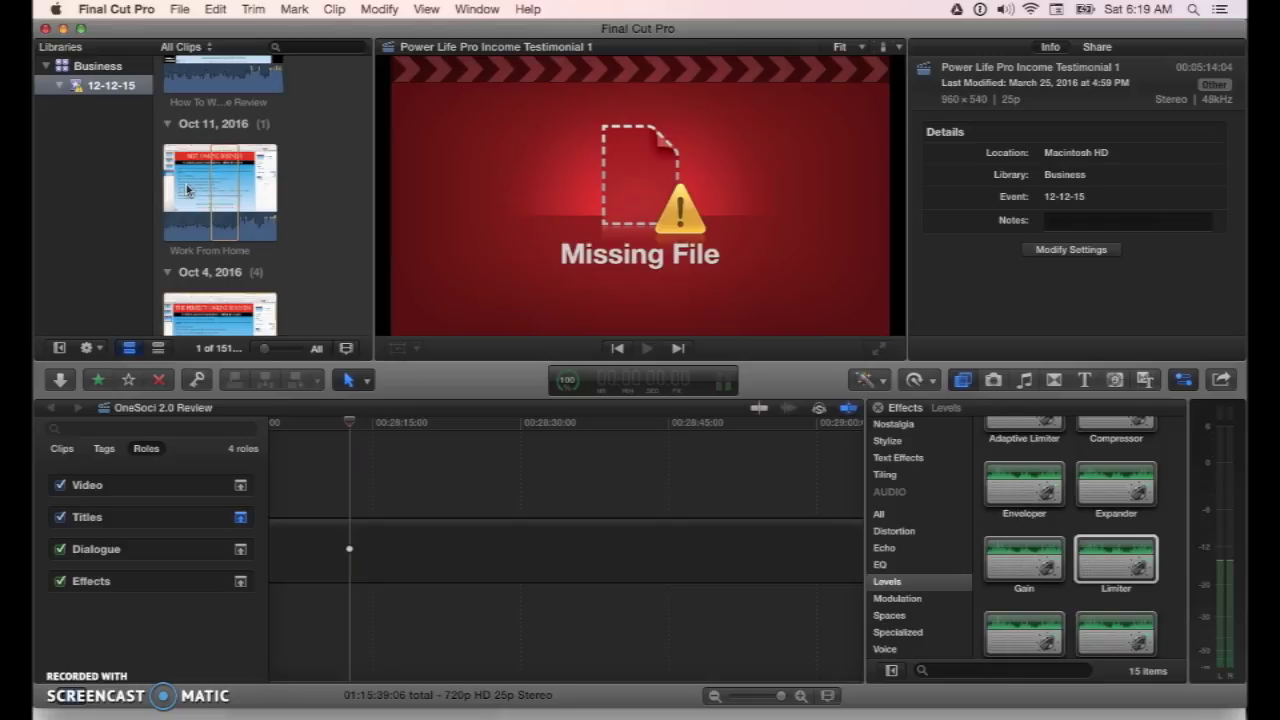
{"action": "left_click", "coordinate": [186, 189]}
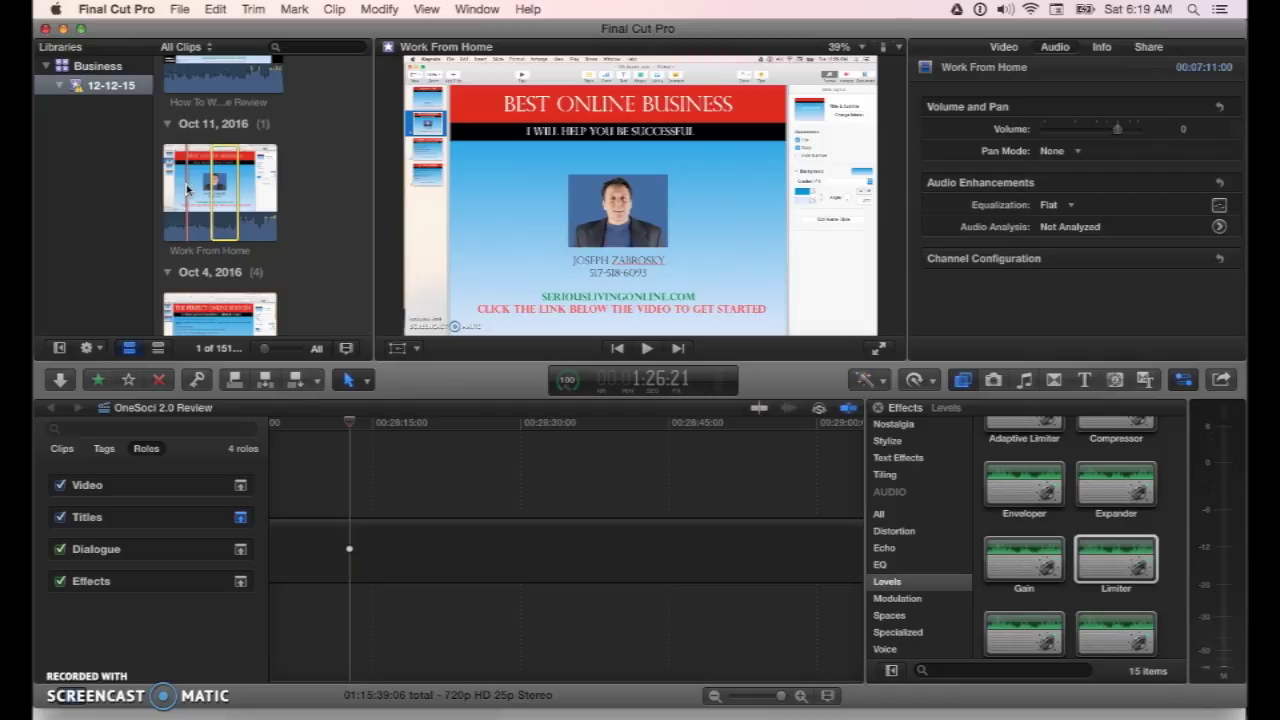
{"action": "key", "text": "i"}
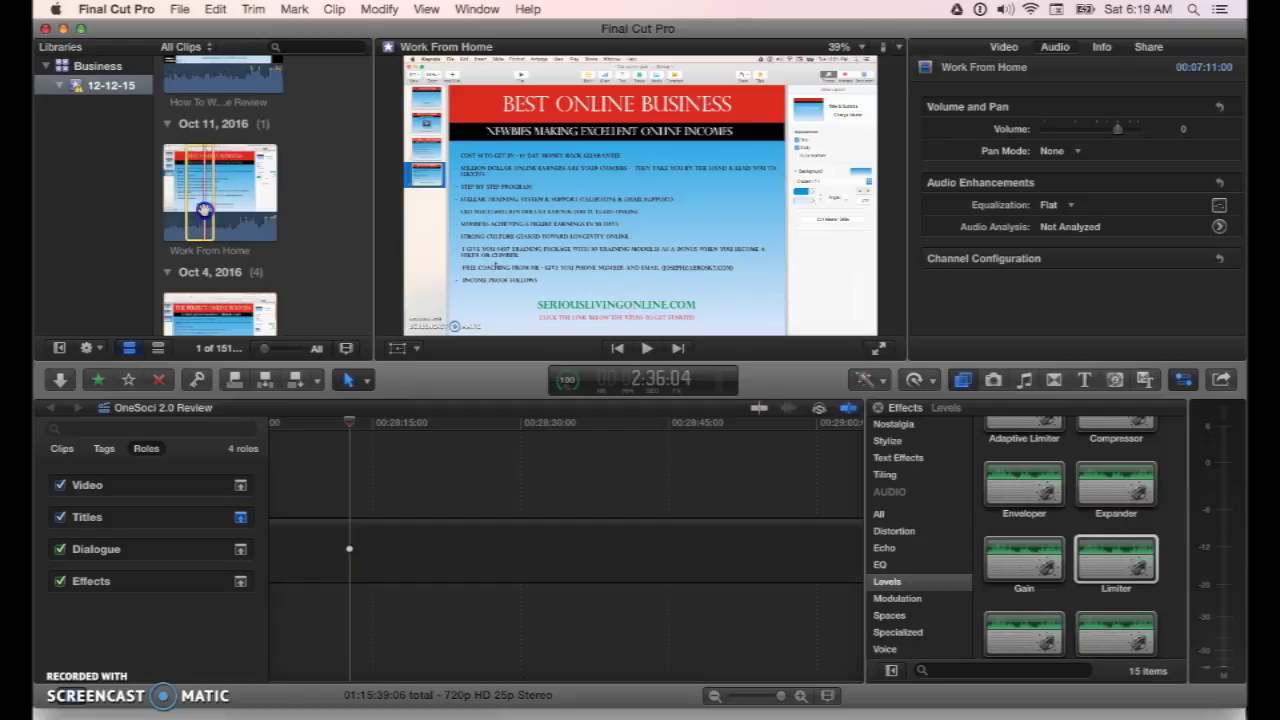
Drop the Work From Home clip into the OneSoci 2.0 Review timeline and play a short portion
{"action": "left_click_drag", "start_coordinate": [204, 210], "coordinate": [358, 490]}
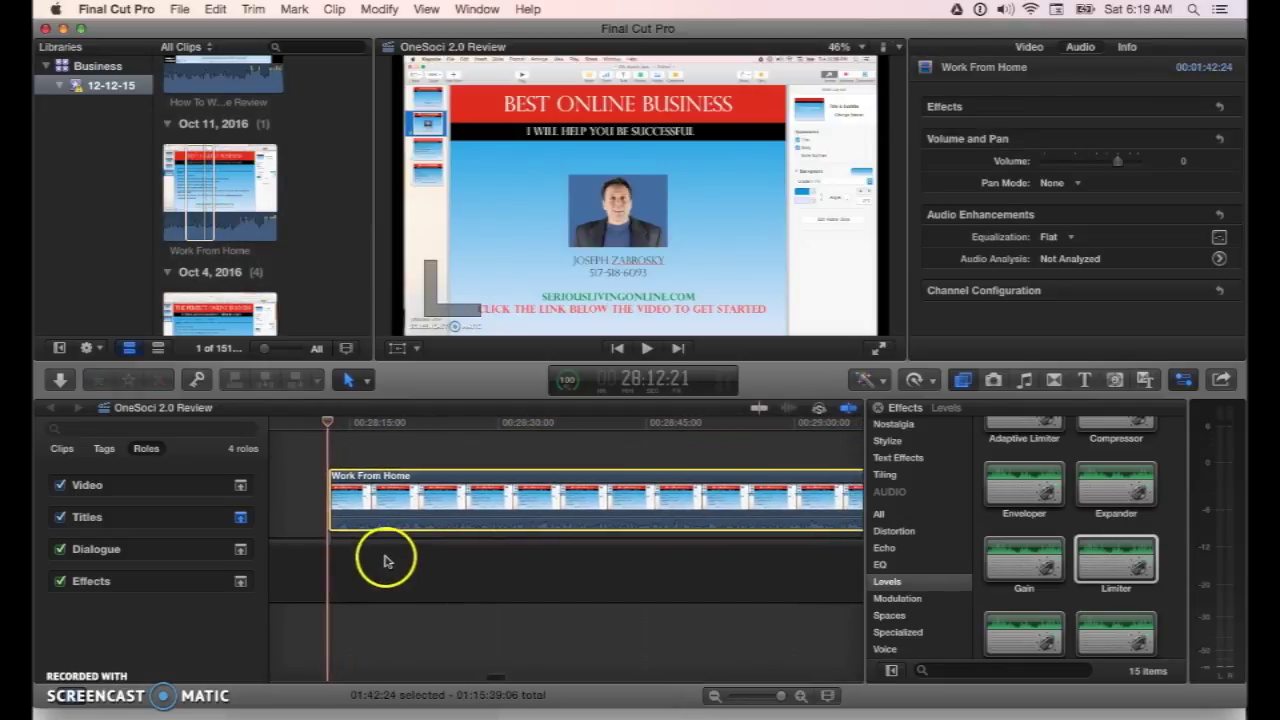
{"action": "left_click", "coordinate": [357, 423]}
{"action": "key", "text": "space"}
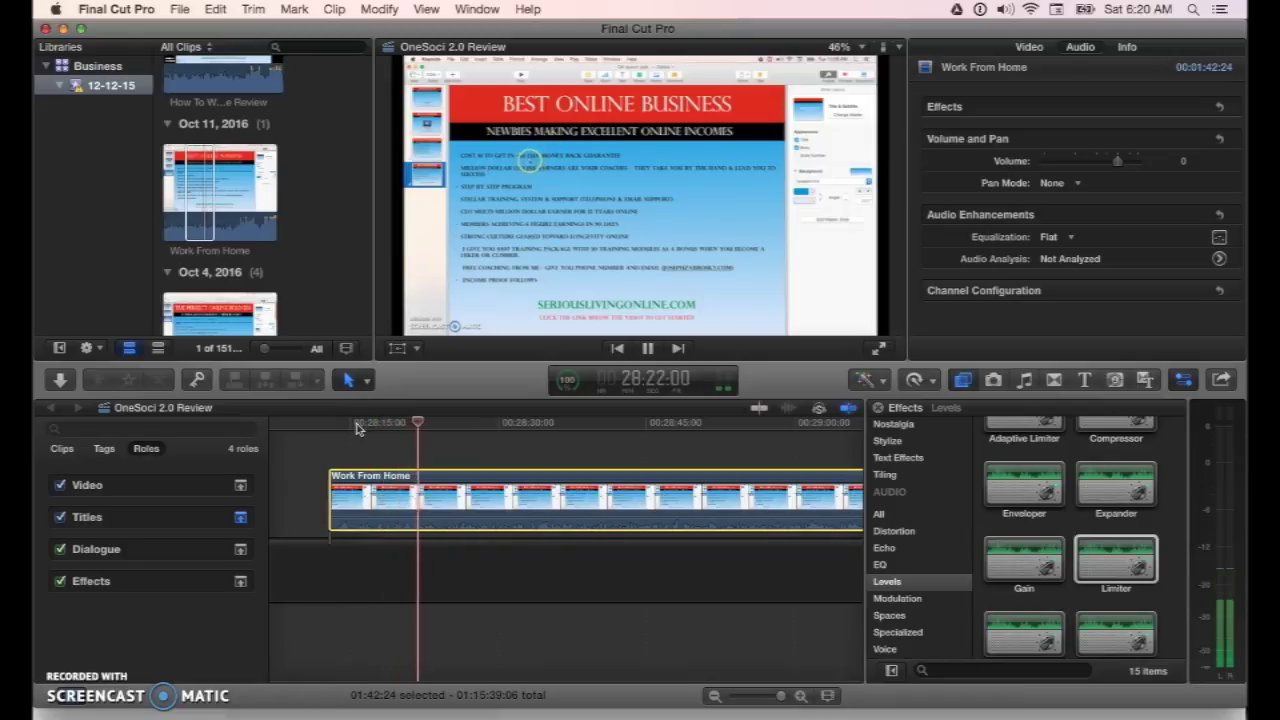
{"action": "key", "text": "space"}
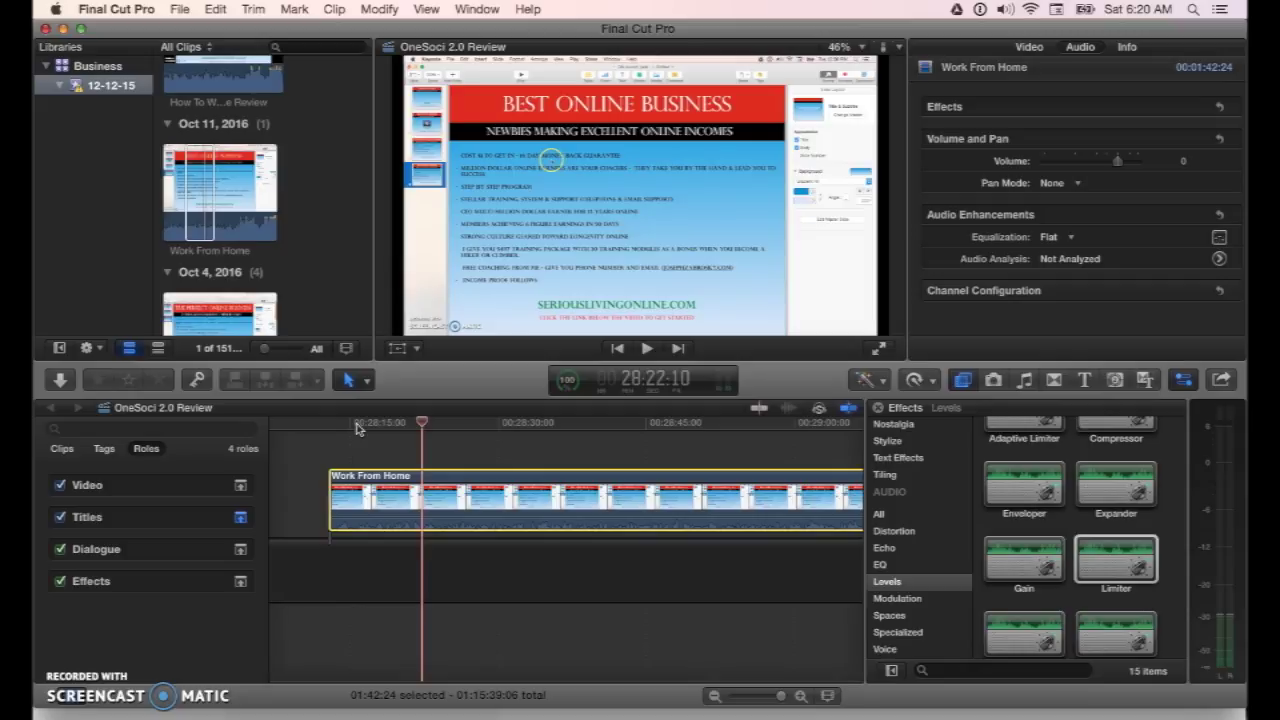
{"action": "left_click", "coordinate": [1116, 436]}
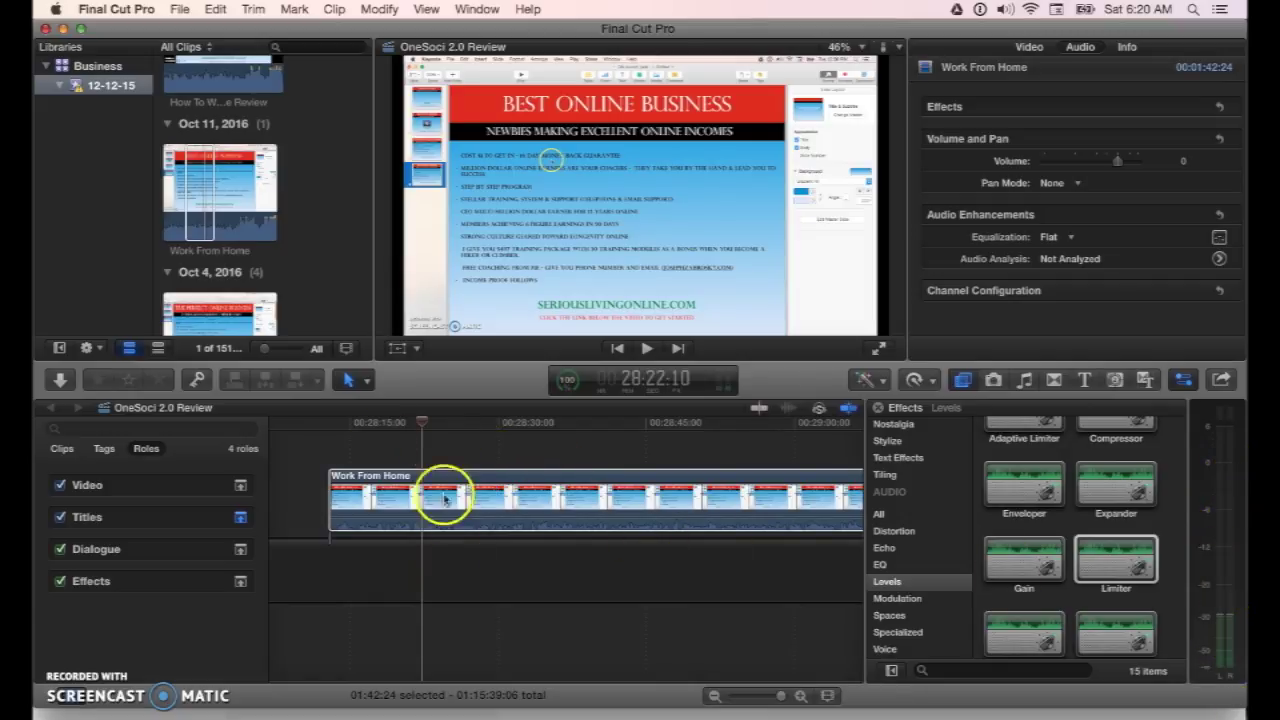
{"action": "left_click", "coordinate": [420, 422]}
{"action": "key", "text": "space"}
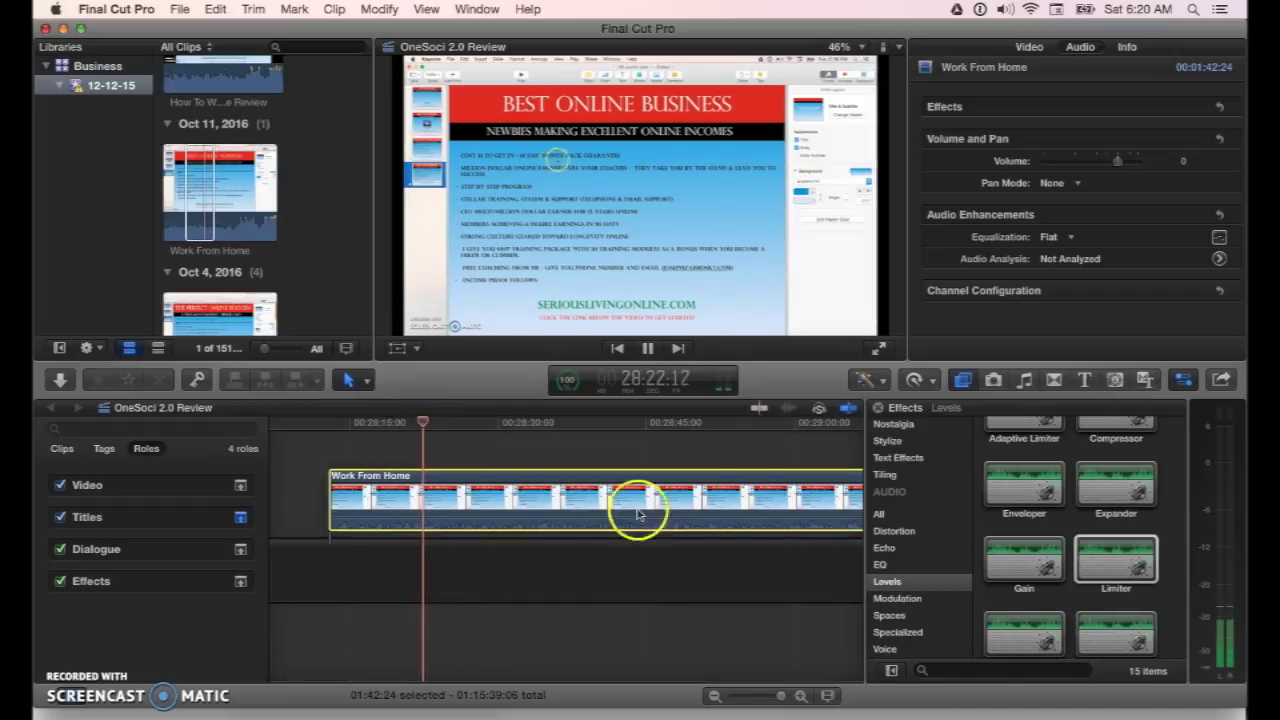
{"action": "left_click", "coordinate": [1208, 618]}
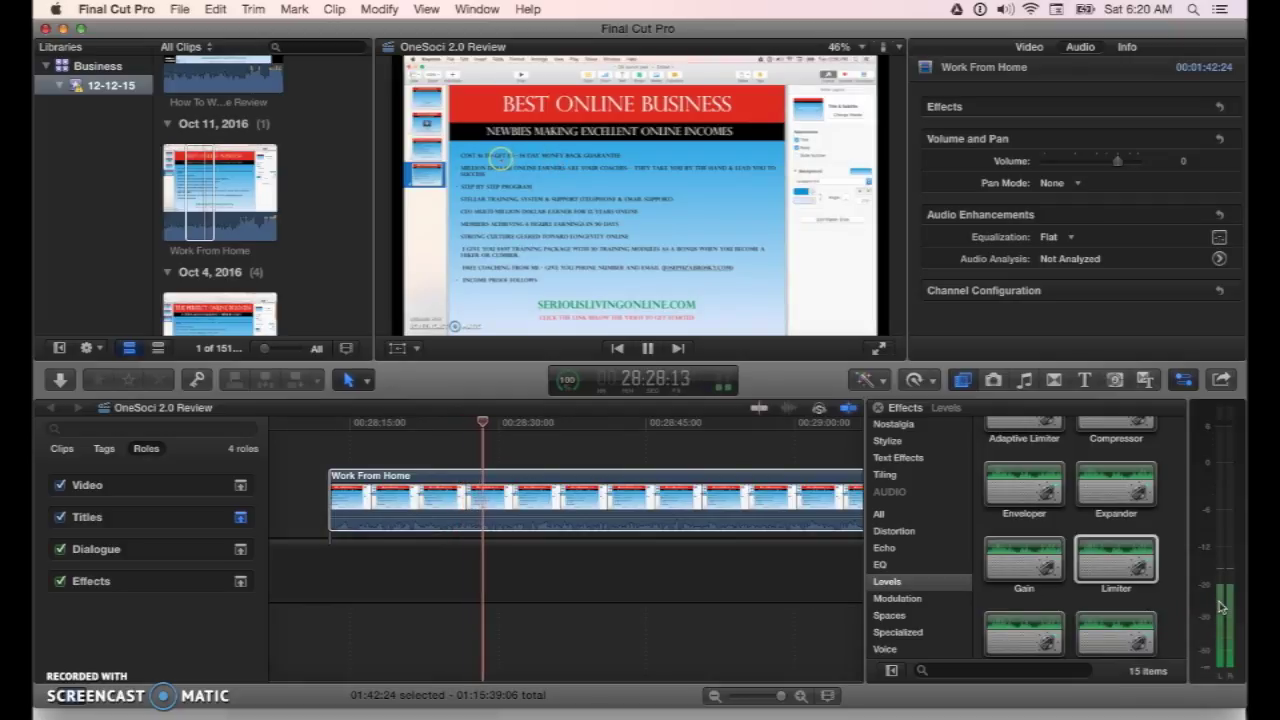
{"action": "key", "text": "space"}
{"action": "left_click", "coordinate": [1223, 594]}
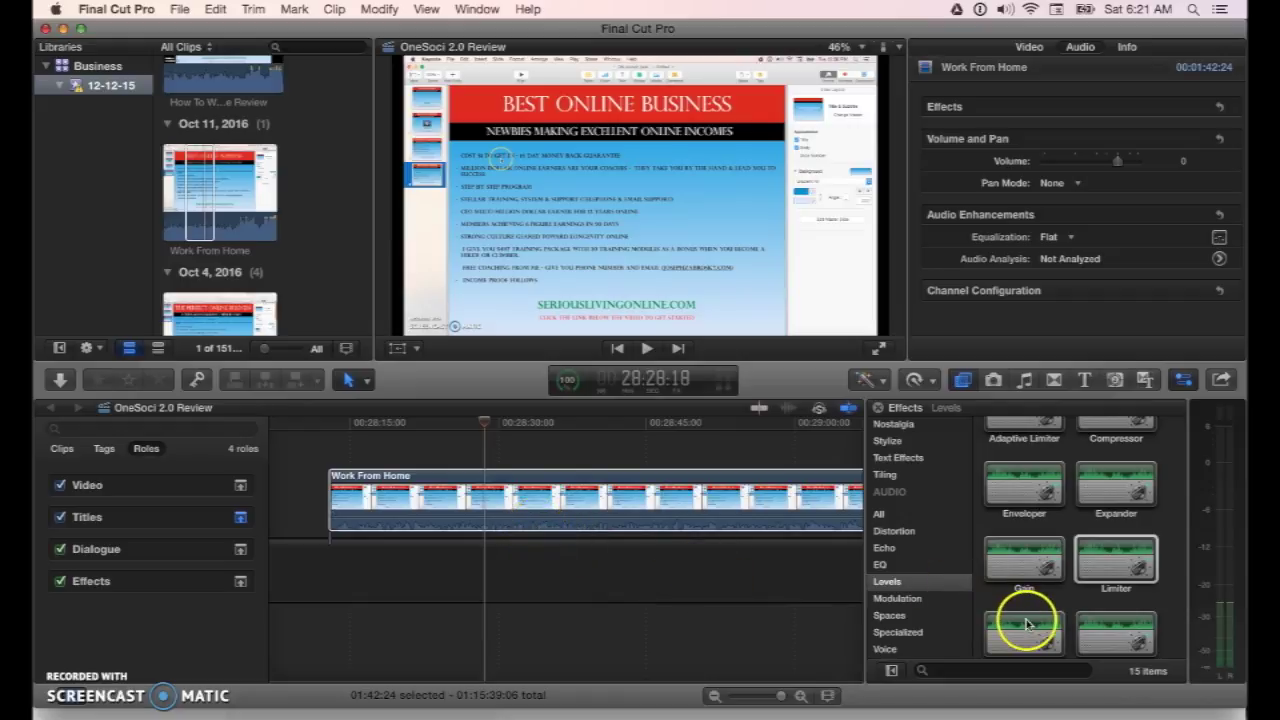
{"action": "left_click", "coordinate": [1112, 572]}
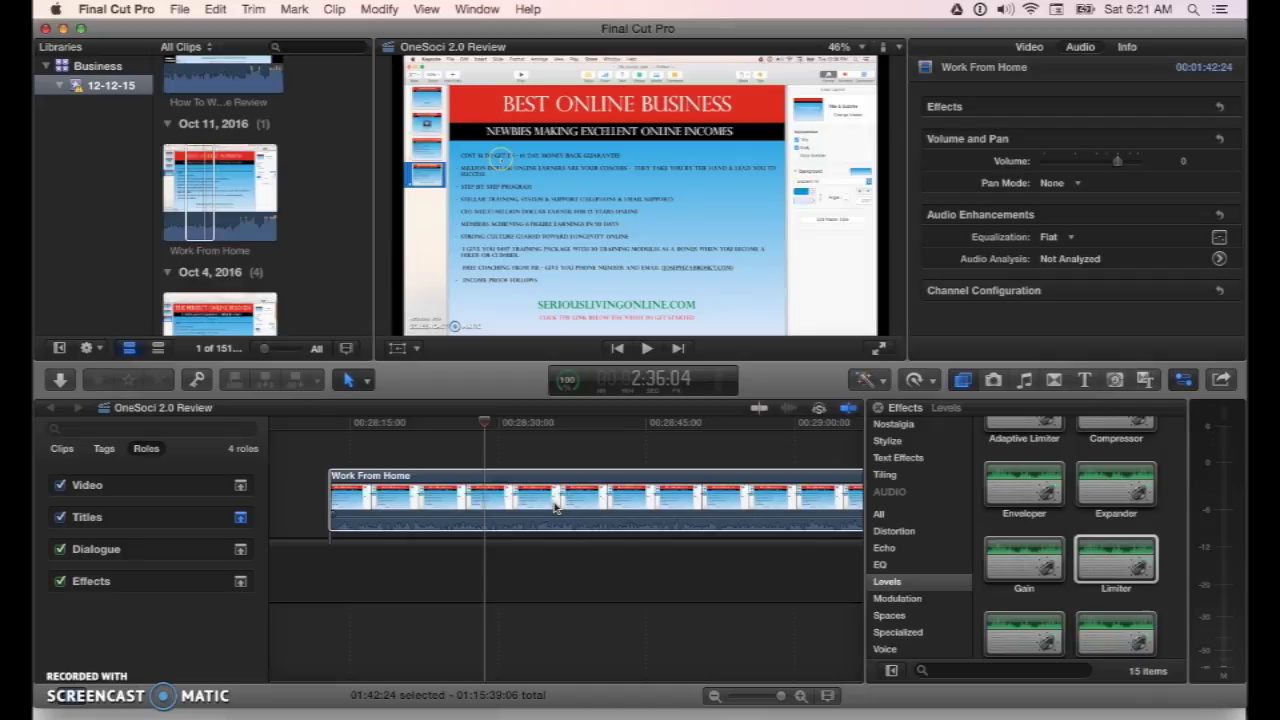
Select the Work From Home clip and locate the Limiter effect among the Levels audio effects
{"action": "left_click", "coordinate": [555, 503]}
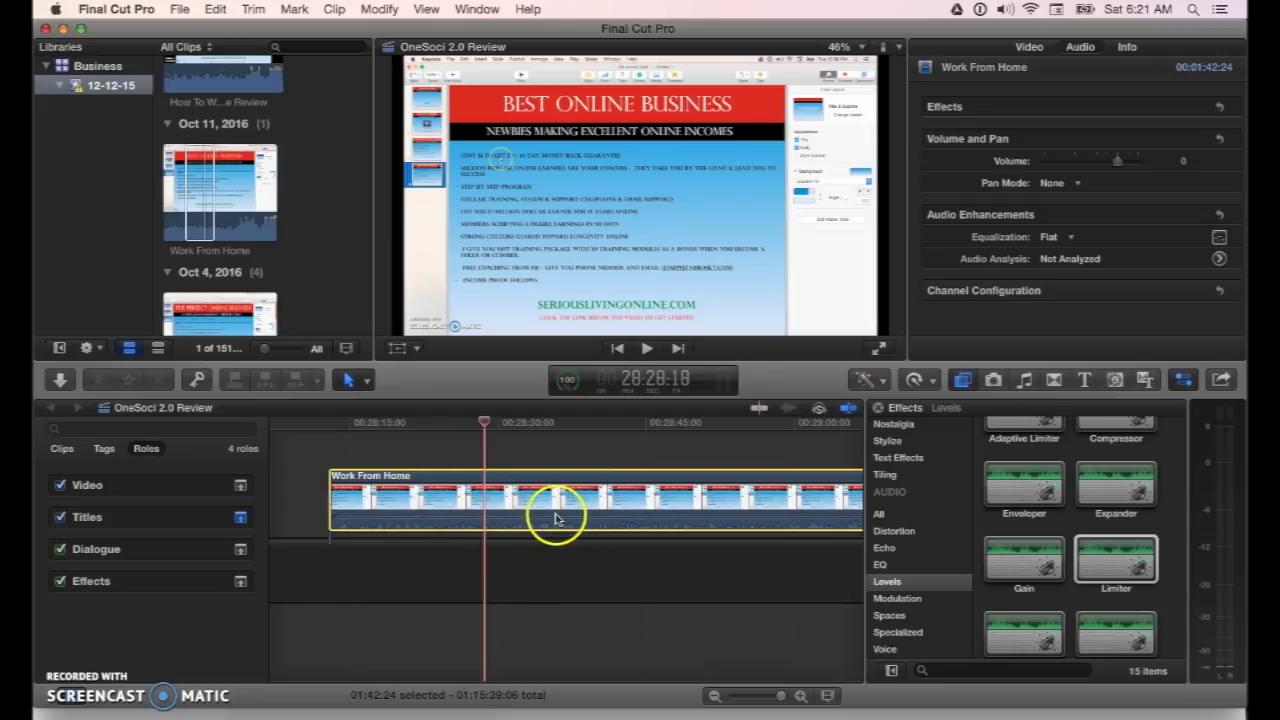
{"action": "scroll", "coordinate": [585, 533], "scroll_direction": "right", "scroll_amount": 3}
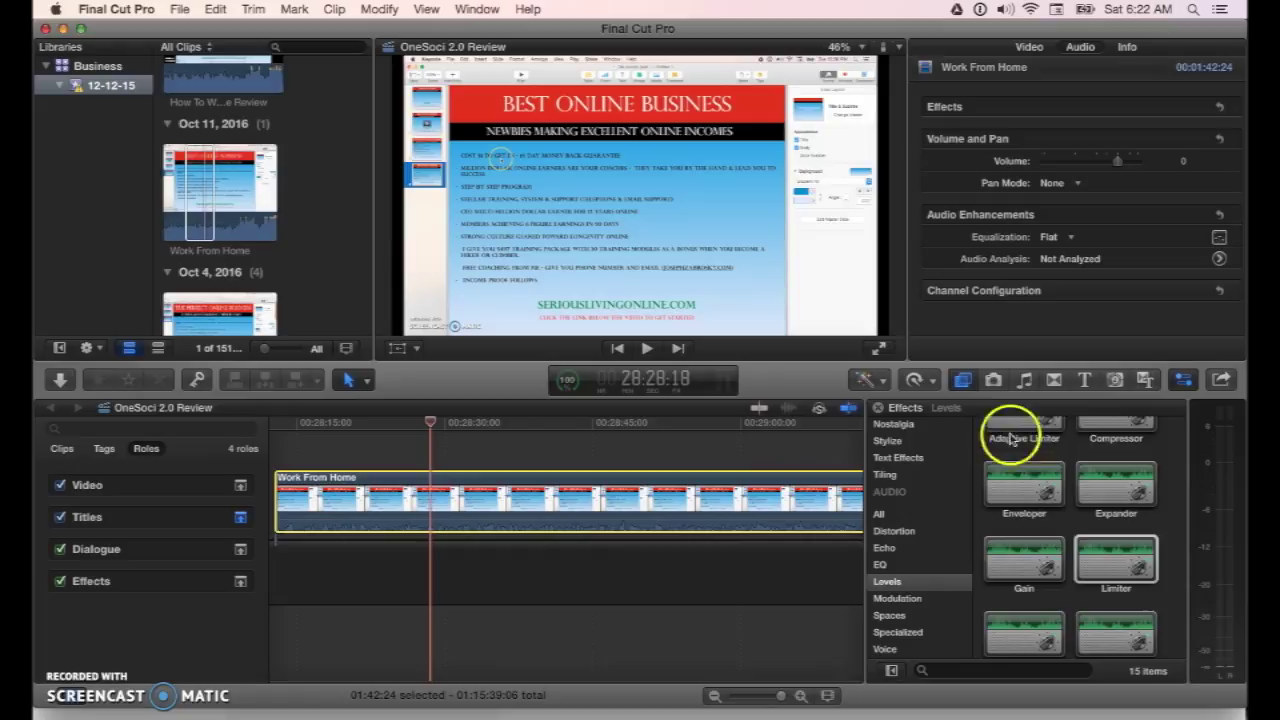
{"action": "left_click", "coordinate": [975, 410]}
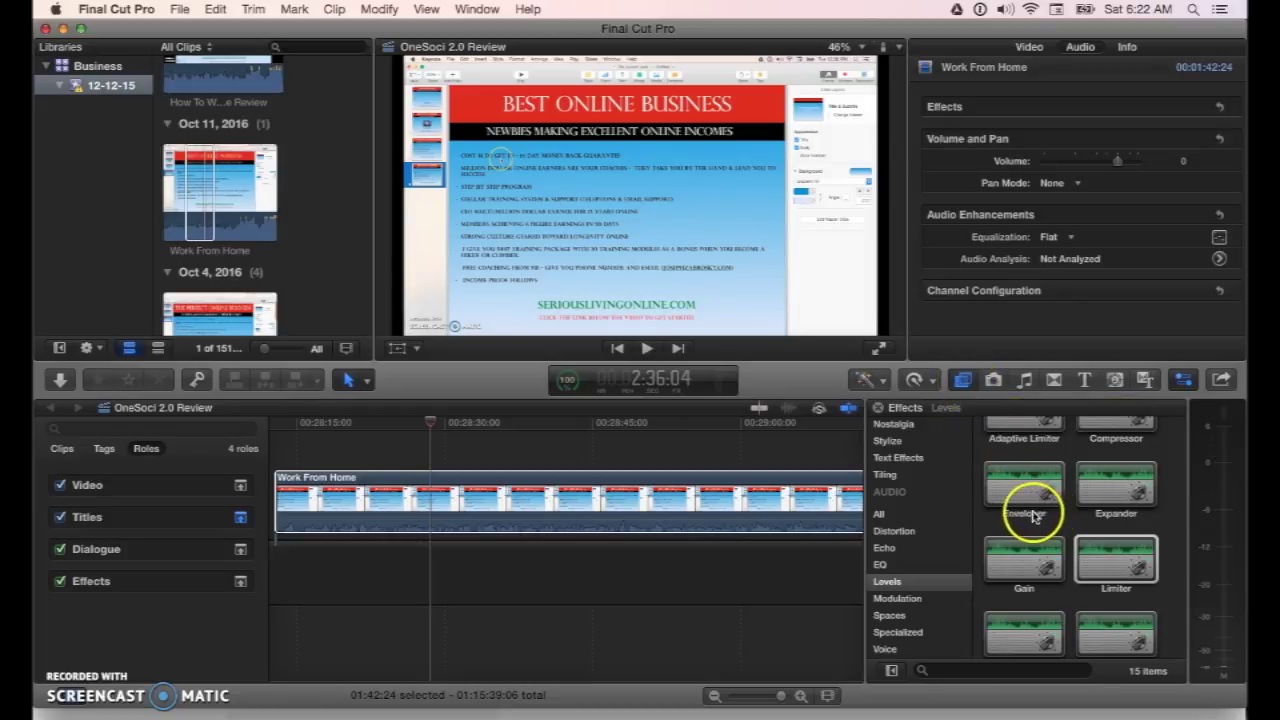
{"action": "scroll", "coordinate": [926, 537], "scroll_direction": "up", "scroll_amount": 3}
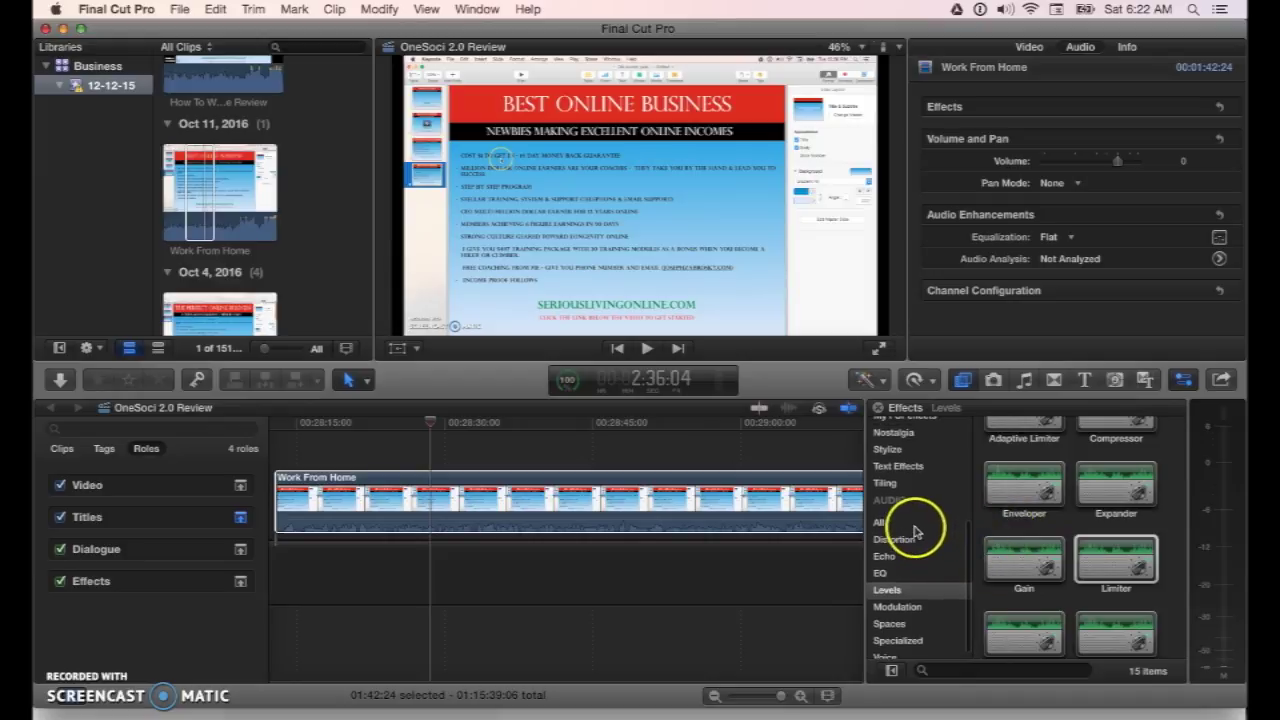
{"action": "scroll", "coordinate": [915, 533], "scroll_direction": "up", "scroll_amount": 8}
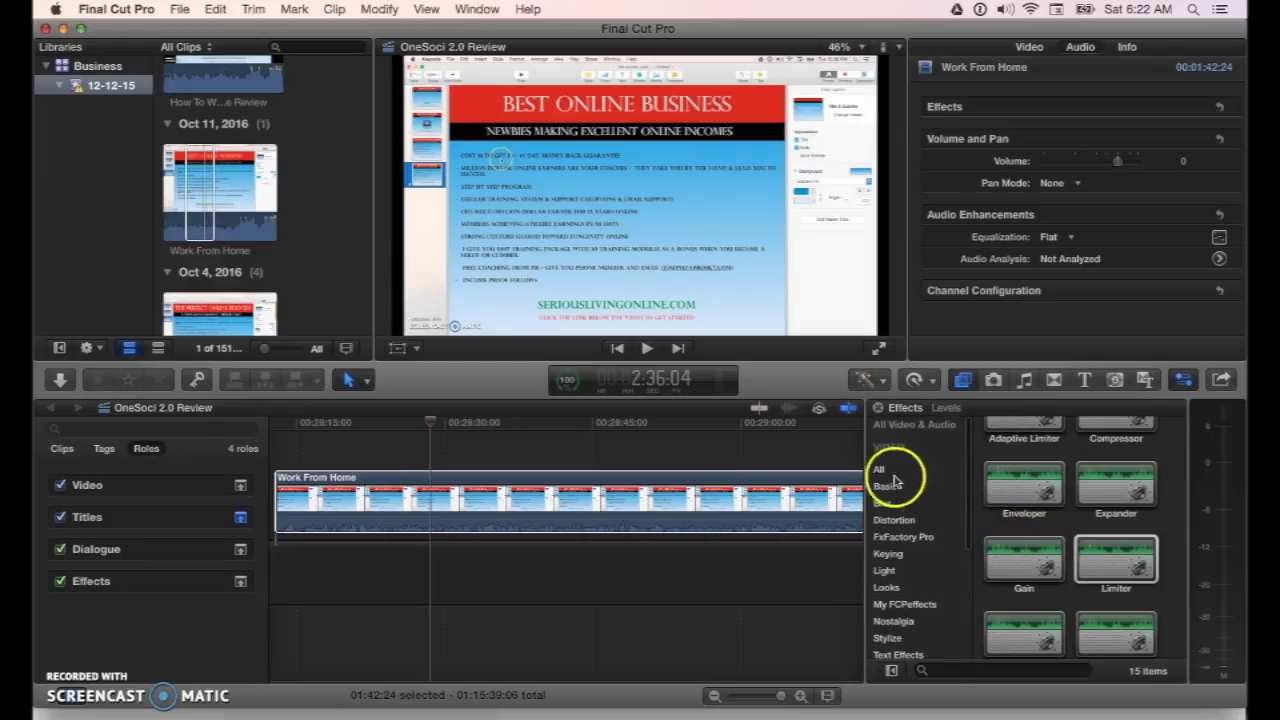
{"action": "scroll", "coordinate": [920, 525], "scroll_direction": "down", "scroll_amount": 10}
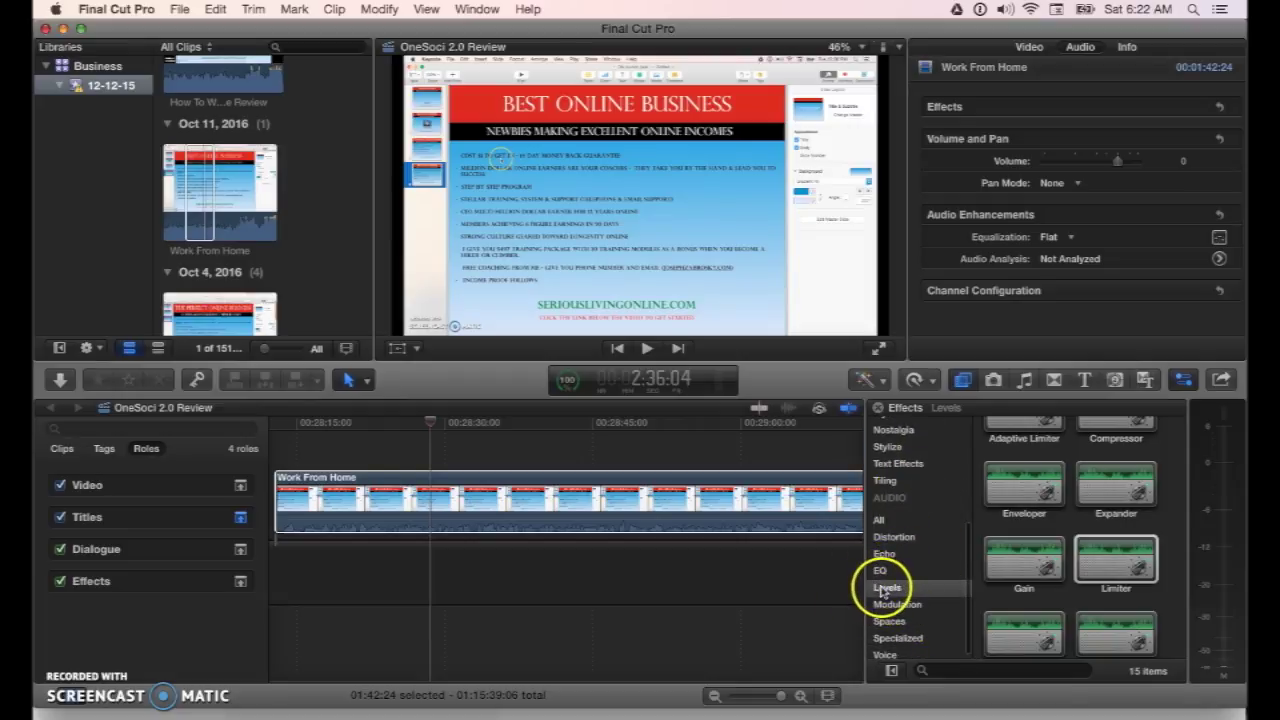
{"action": "scroll", "coordinate": [1109, 531], "scroll_direction": "down", "scroll_amount": 5}
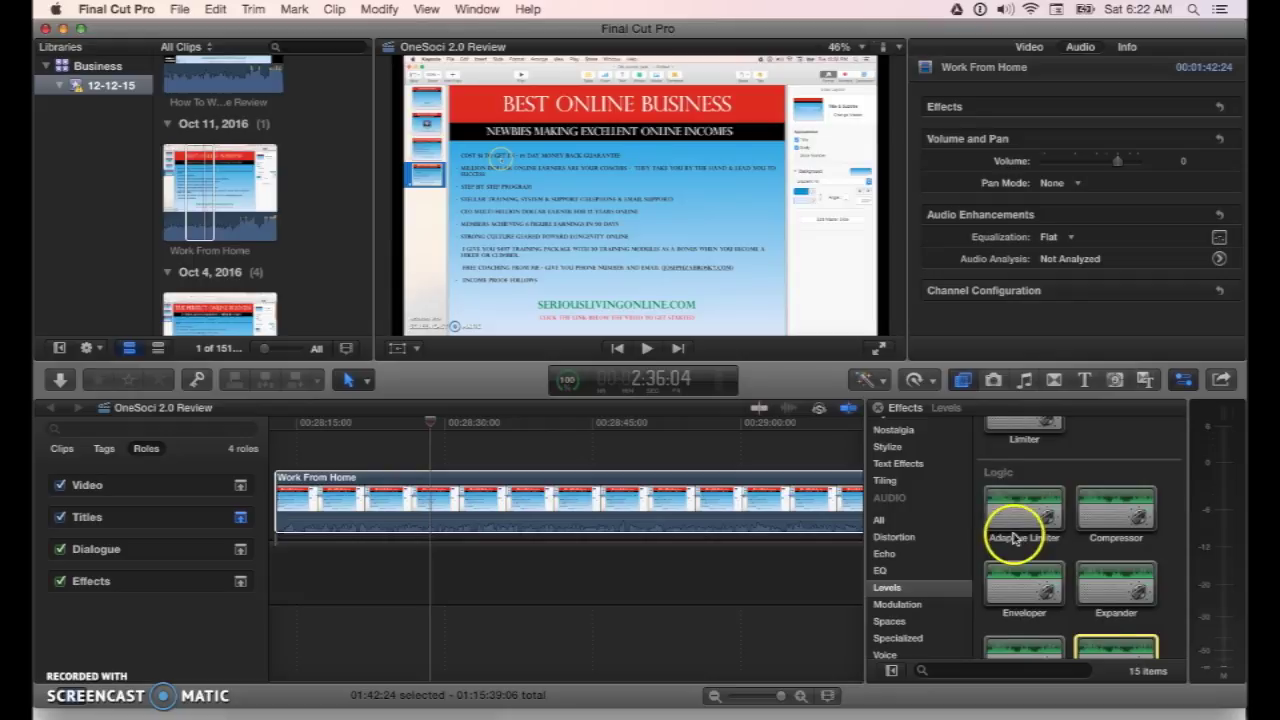
{"action": "scroll", "coordinate": [1014, 530], "scroll_direction": "down", "scroll_amount": 3}
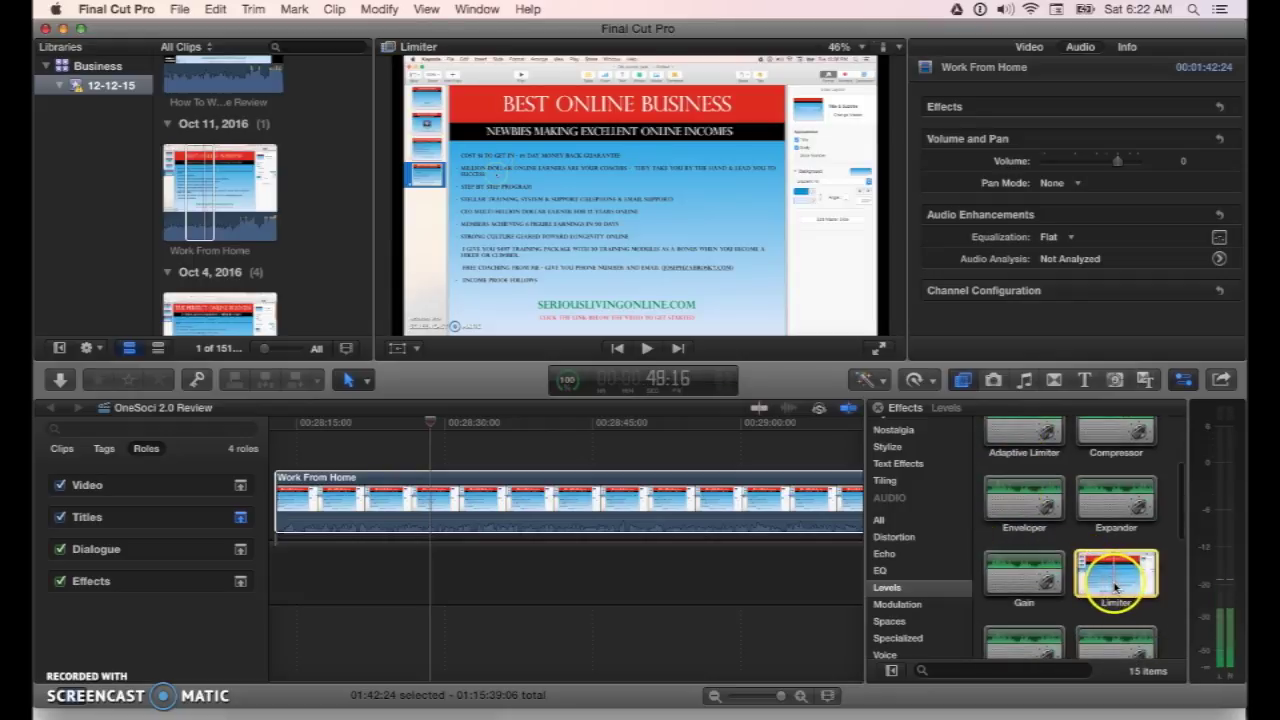
{"action": "left_click_drag", "start_coordinate": [1116, 588], "coordinate": [752, 486]}
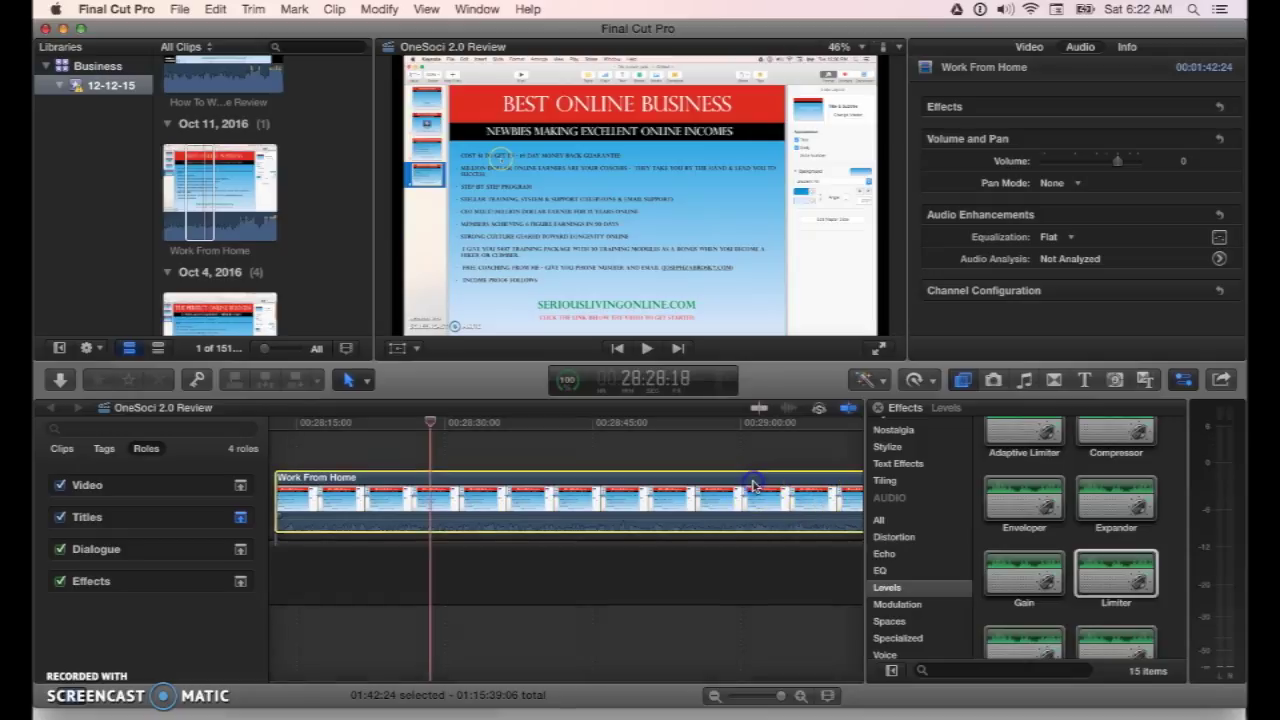
{"action": "left_click", "coordinate": [1116, 577]}
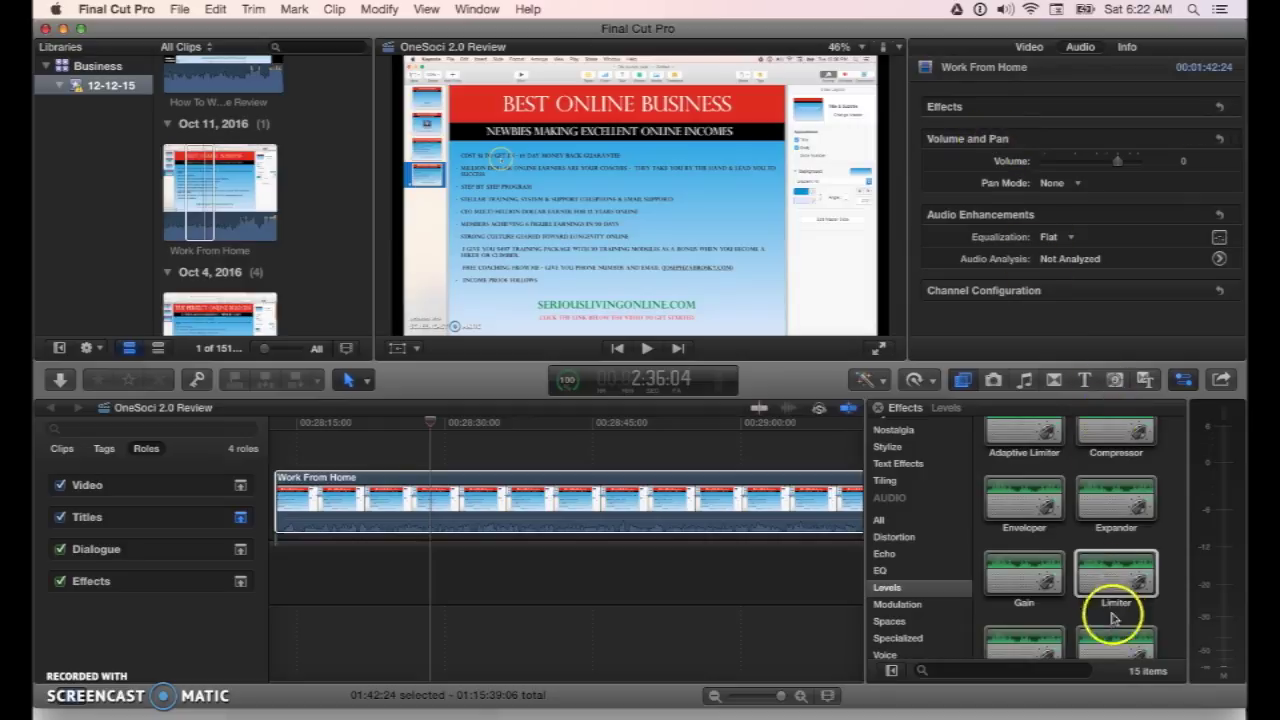
Apply the Limiter to the clip and set its Output Level to -3 dB
{"action": "double_click", "coordinate": [1110, 585]}
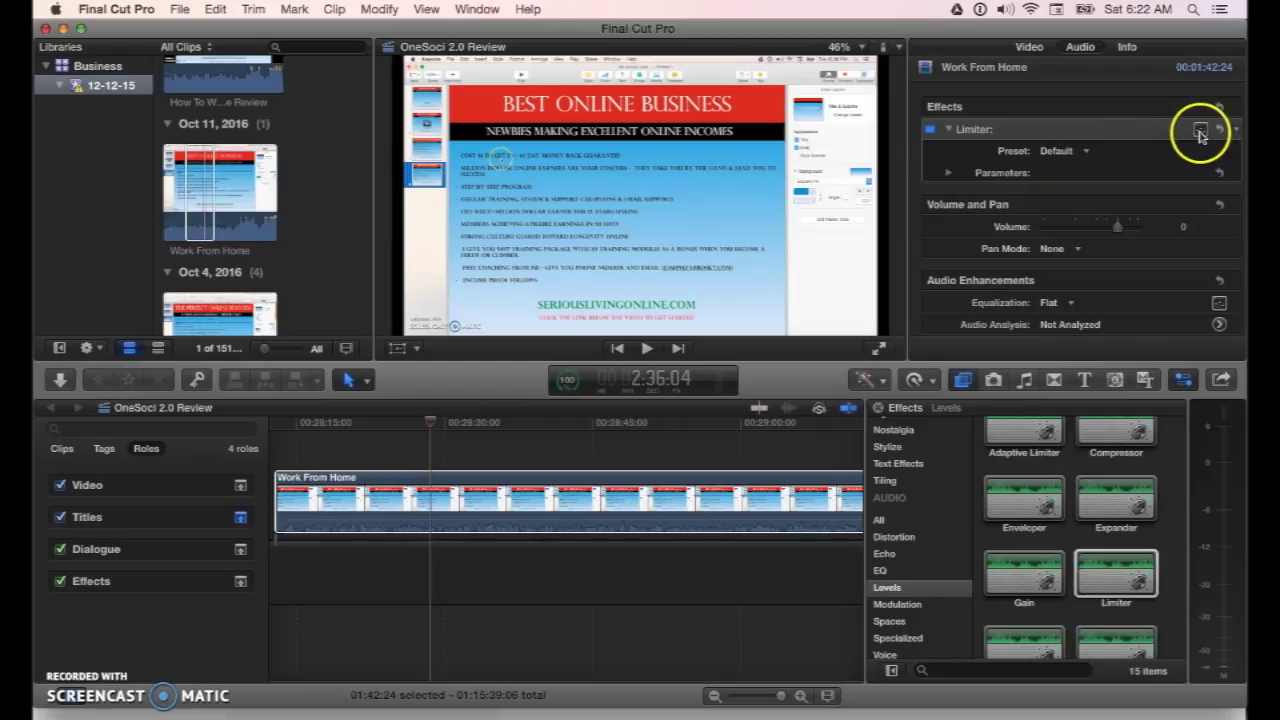
{"action": "left_click", "coordinate": [1201, 131]}
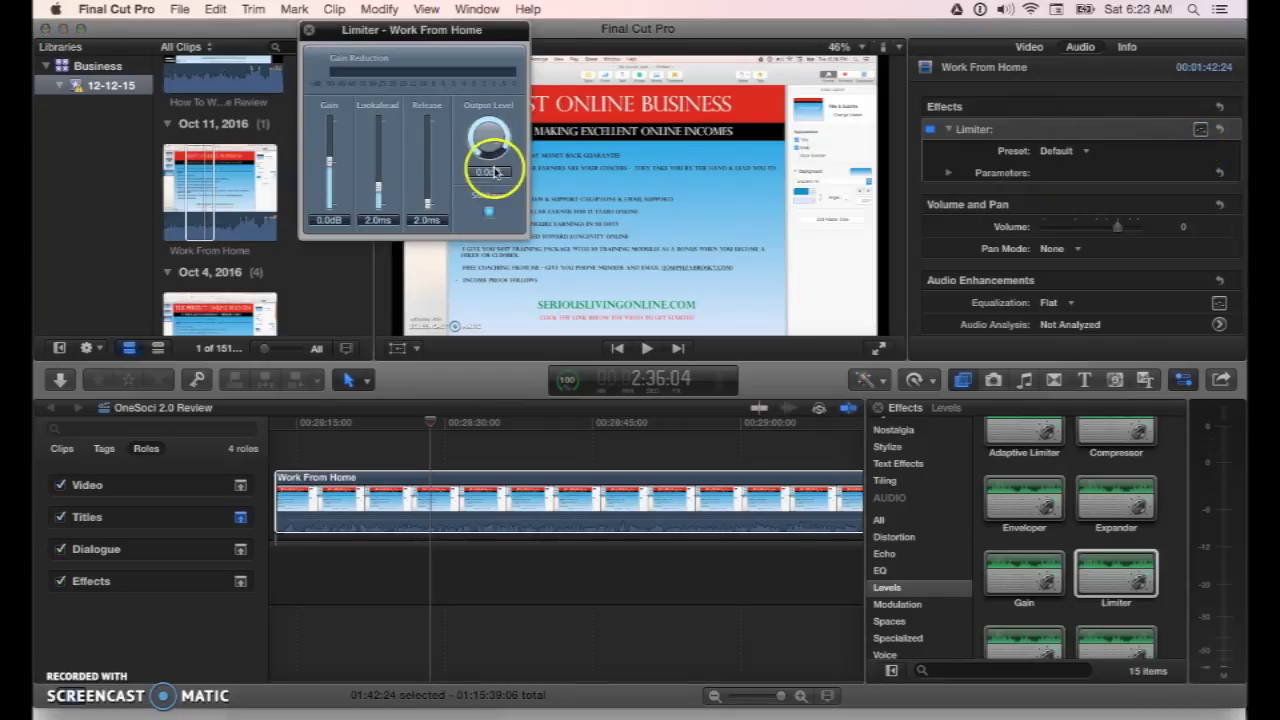
{"action": "left_click", "coordinate": [489, 213]}
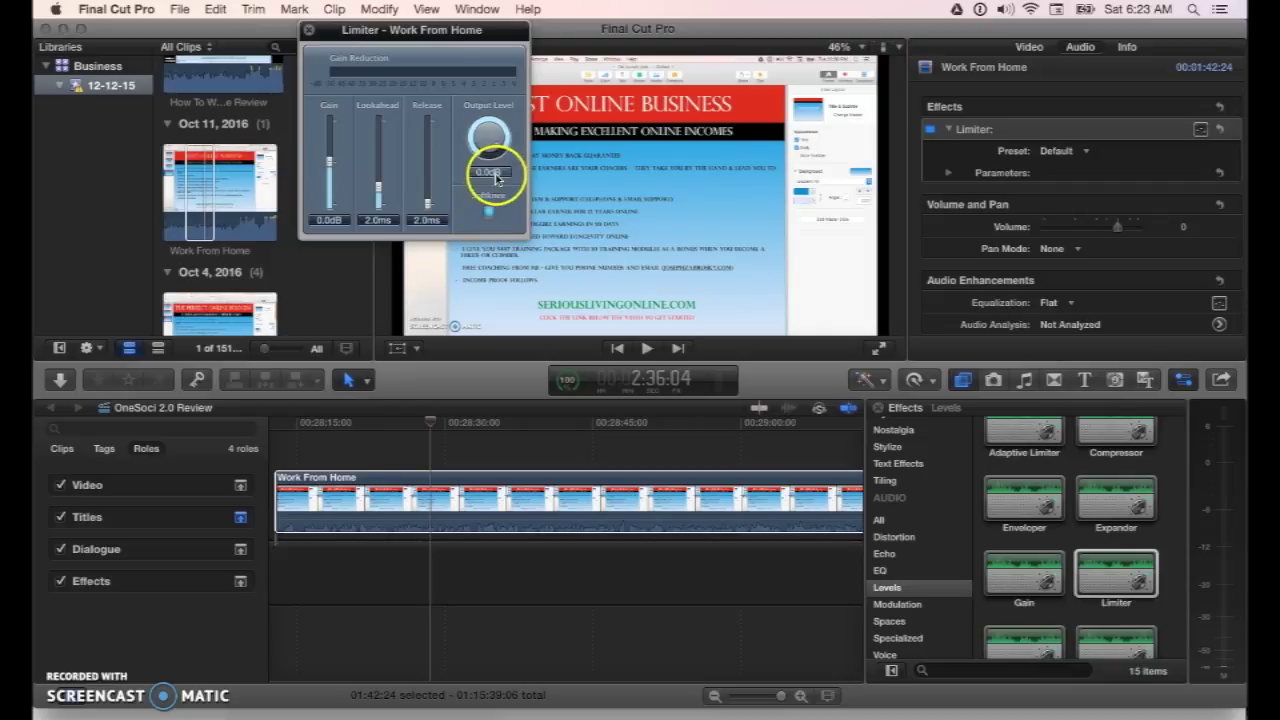
{"action": "left_click", "coordinate": [487, 174]}
{"action": "double_click", "coordinate": [487, 174]}
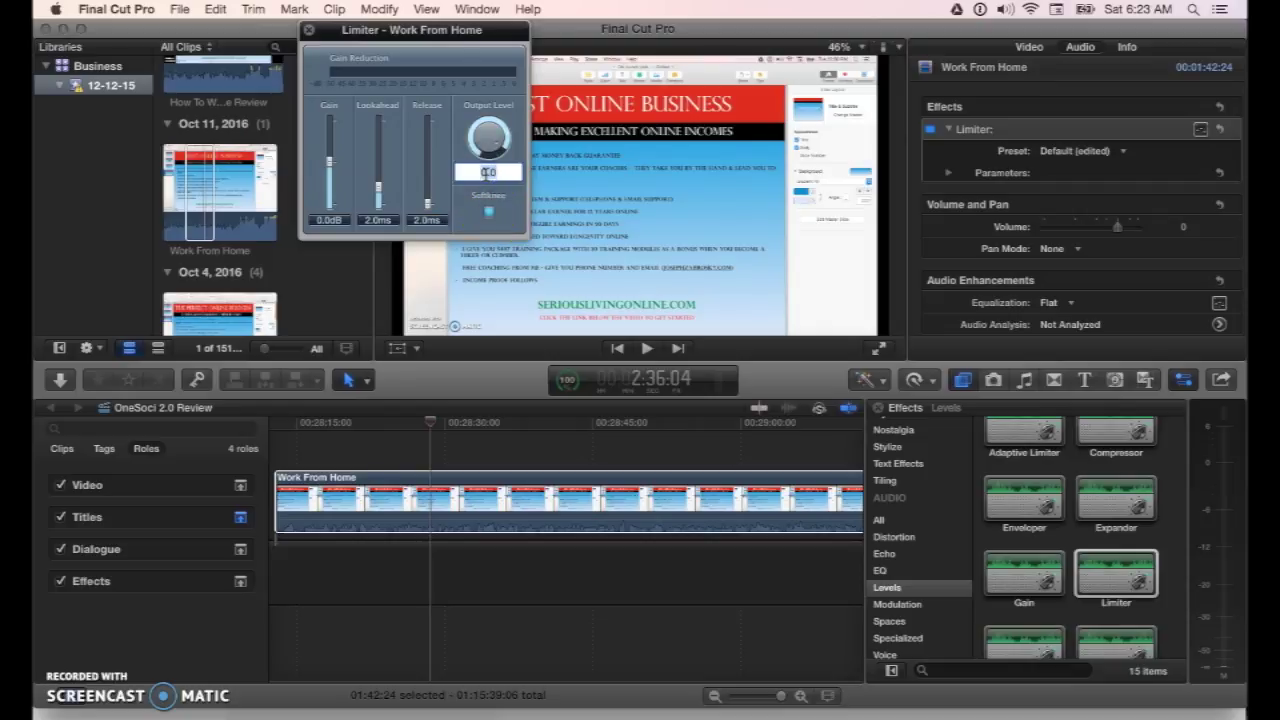
{"action": "type", "text": "-3"}
{"action": "key", "text": "Return"}
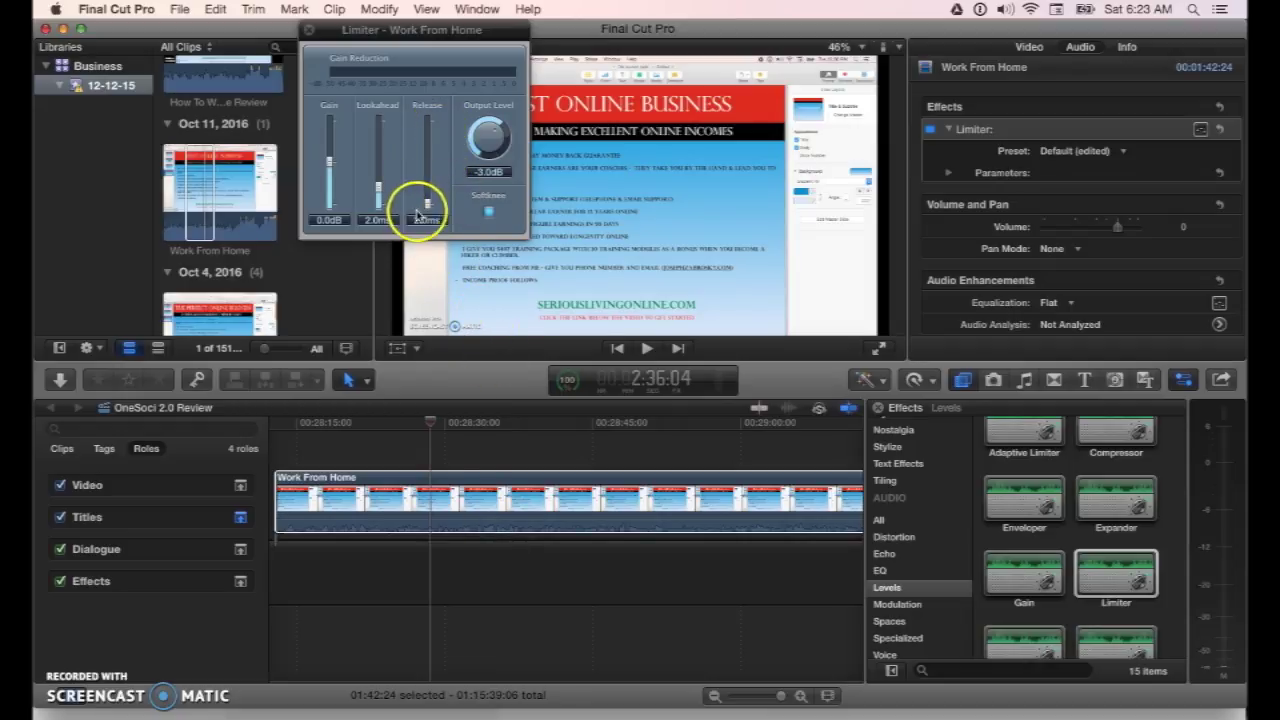
Set the Limiter's Release to 220 ms with soft knee turned off
{"action": "left_click", "coordinate": [488, 213]}
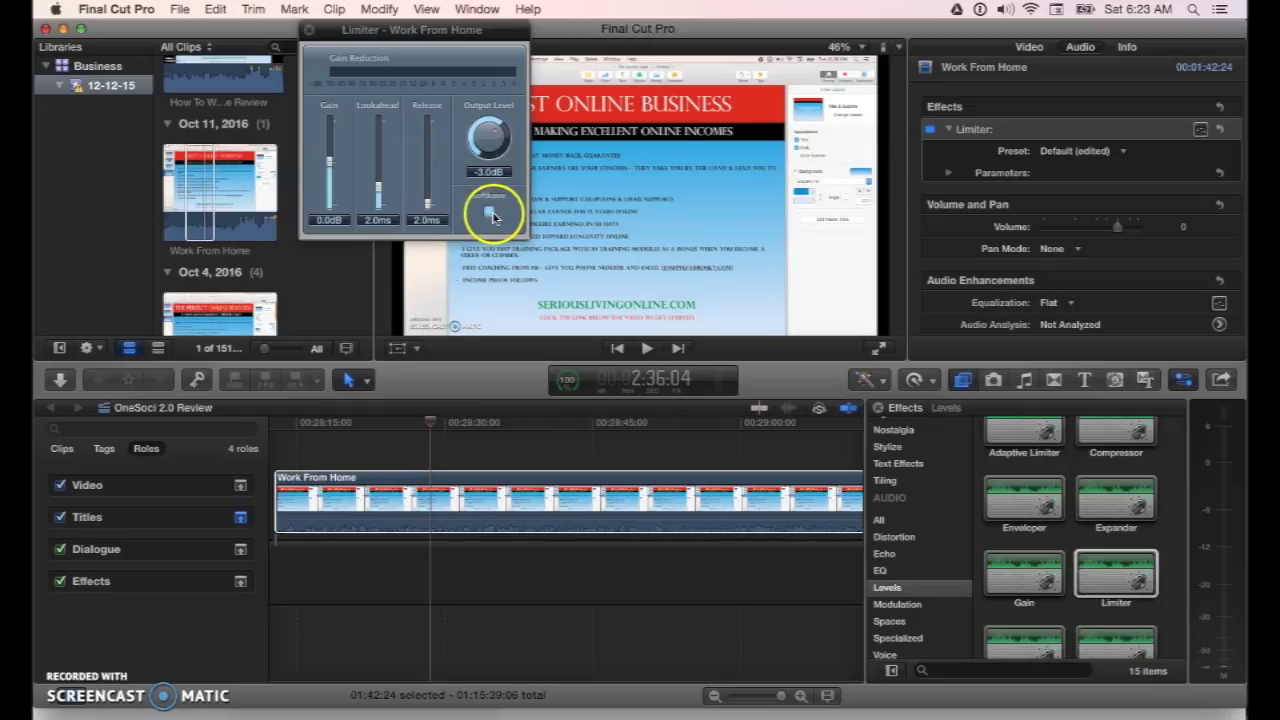
{"action": "left_click", "coordinate": [427, 221]}
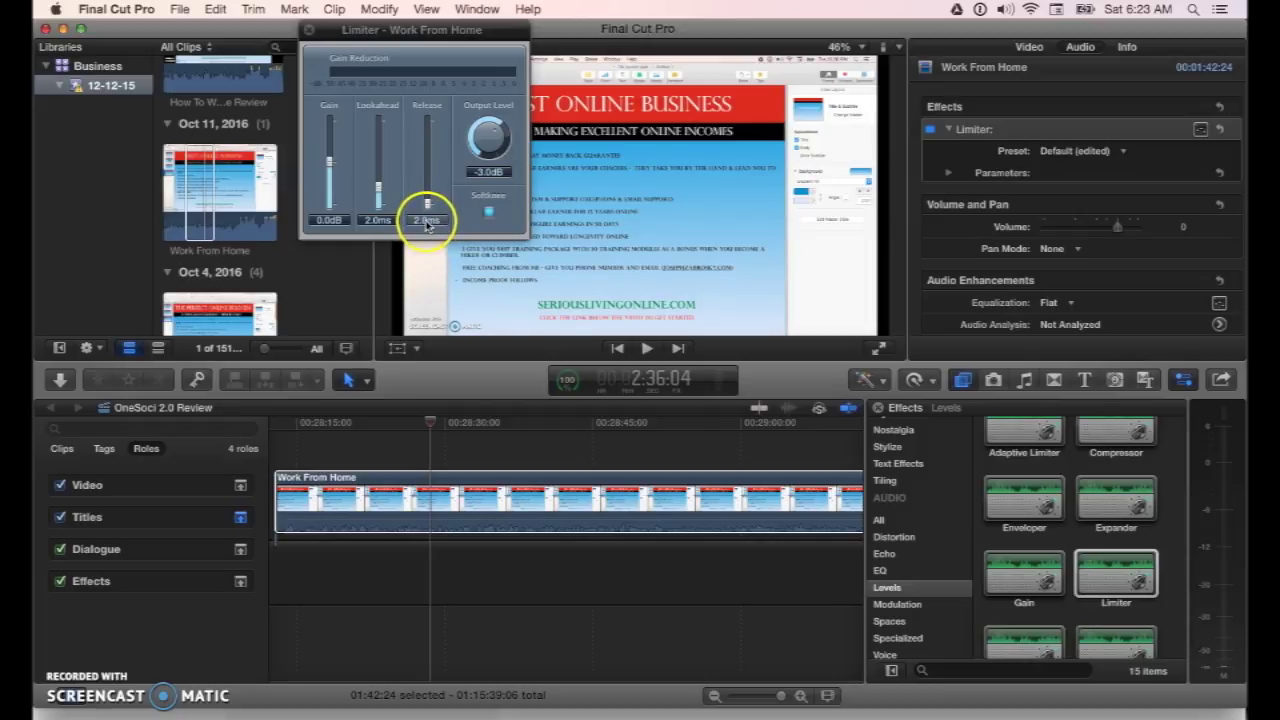
{"action": "left_click", "coordinate": [427, 221]}
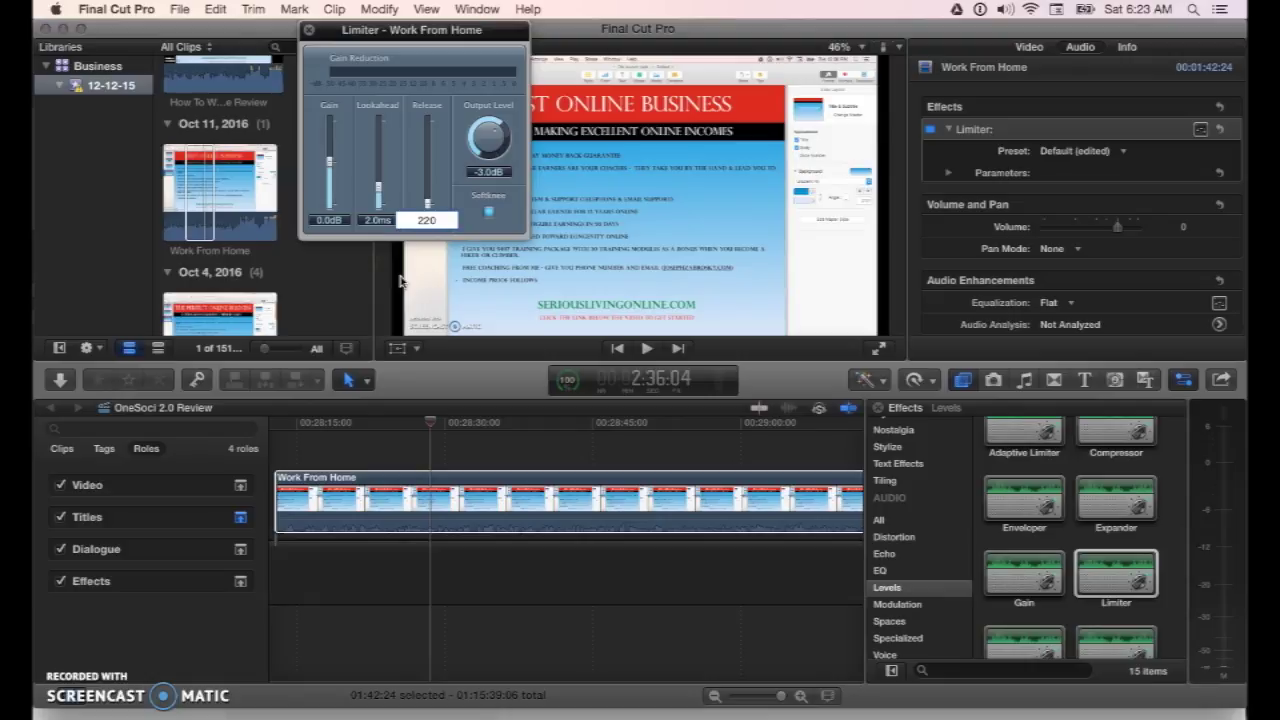
{"action": "type", "text": "220"}
{"action": "key", "text": "Return"}
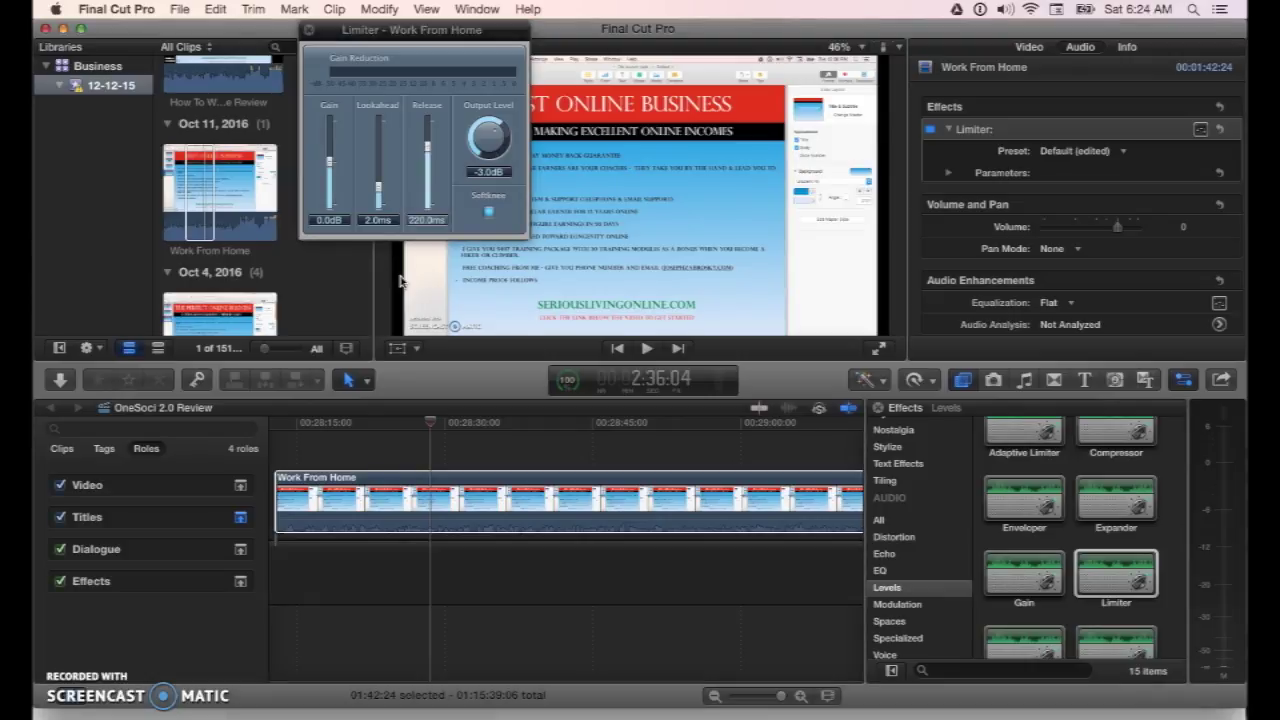
Set the Limiter Gain to +18 dB
{"action": "left_click", "coordinate": [330, 221]}
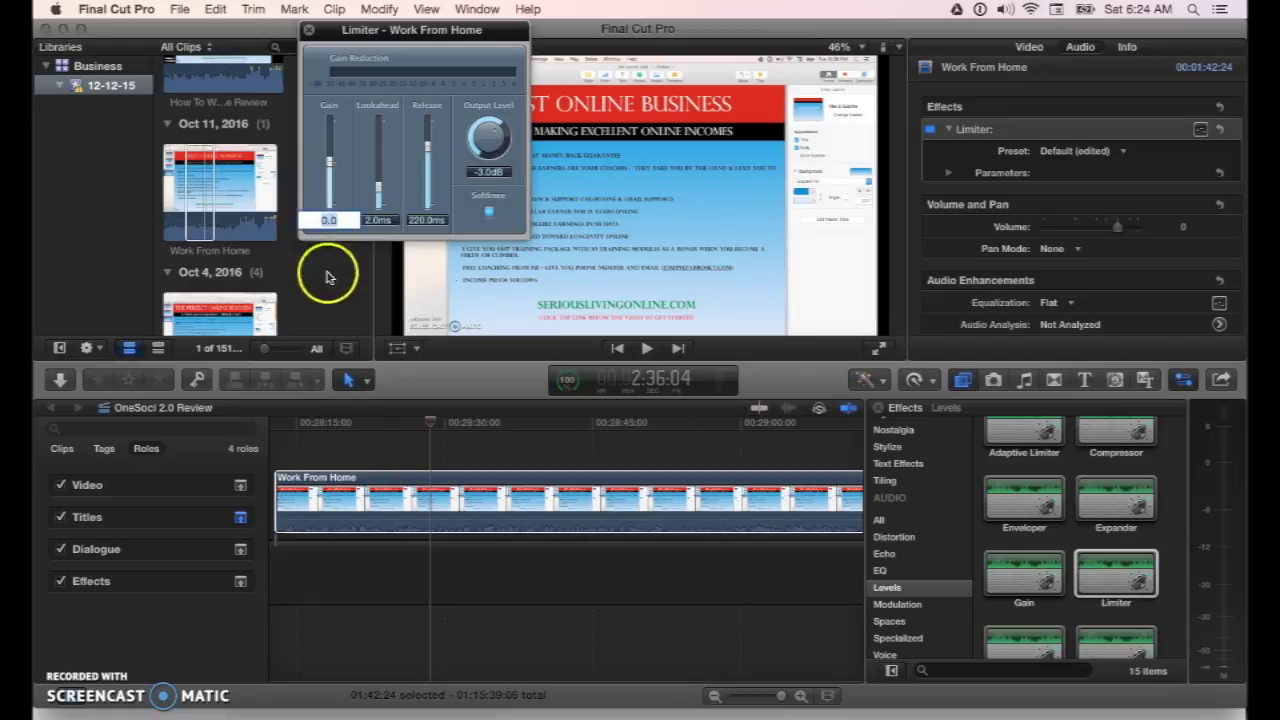
{"action": "left_click", "coordinate": [418, 513]}
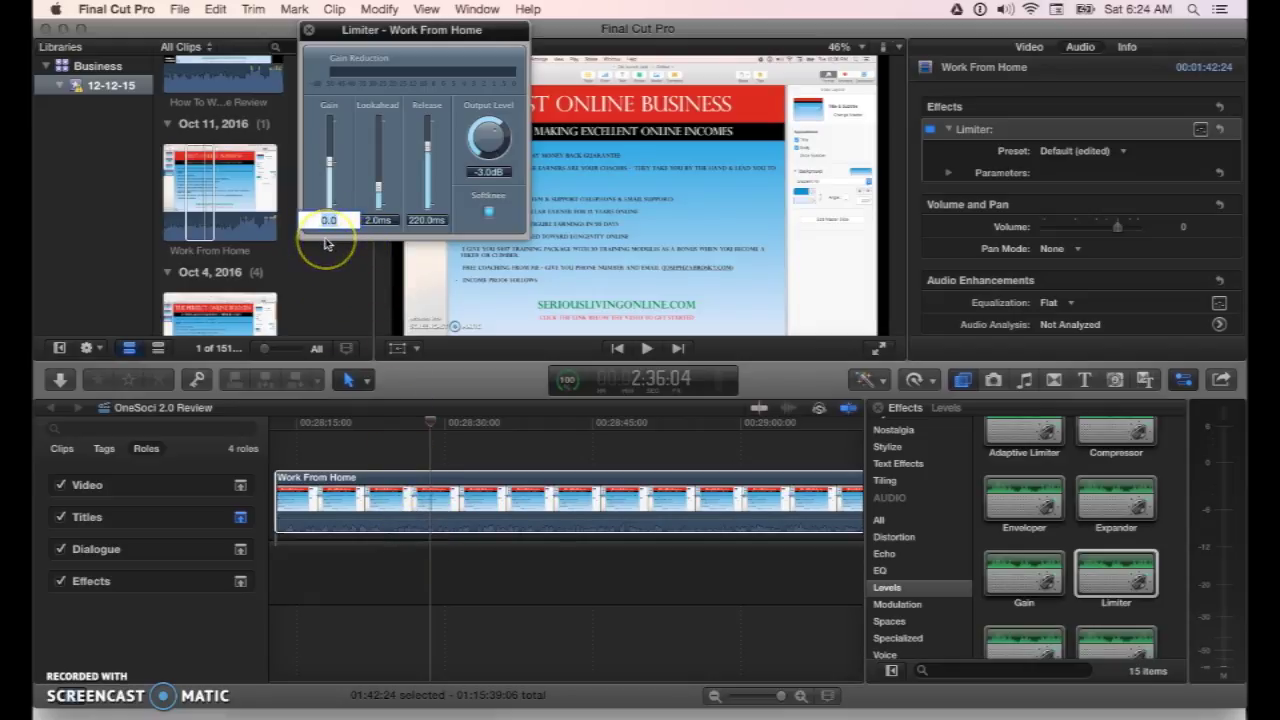
{"action": "type", "text": "18"}
{"action": "left_click", "coordinate": [325, 244]}
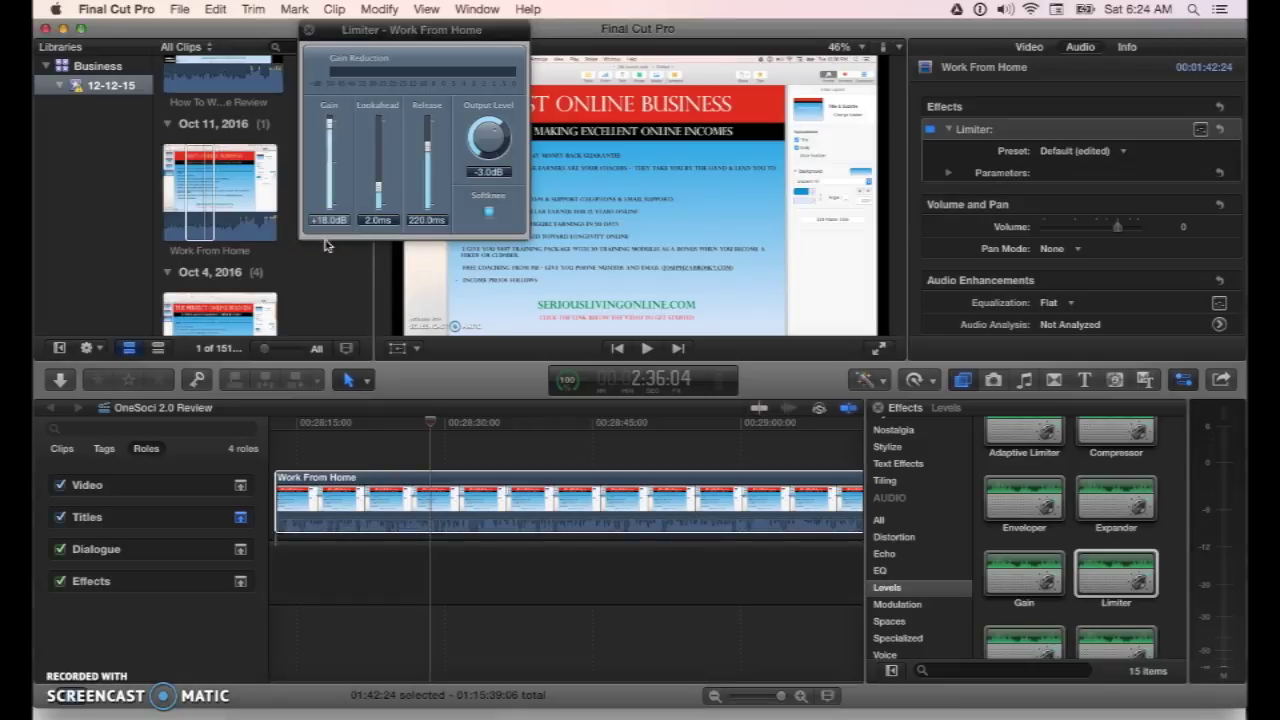
Play the Work From Home clip from around 28:28 to hear the limited audio
{"action": "left_click", "coordinate": [466, 522]}
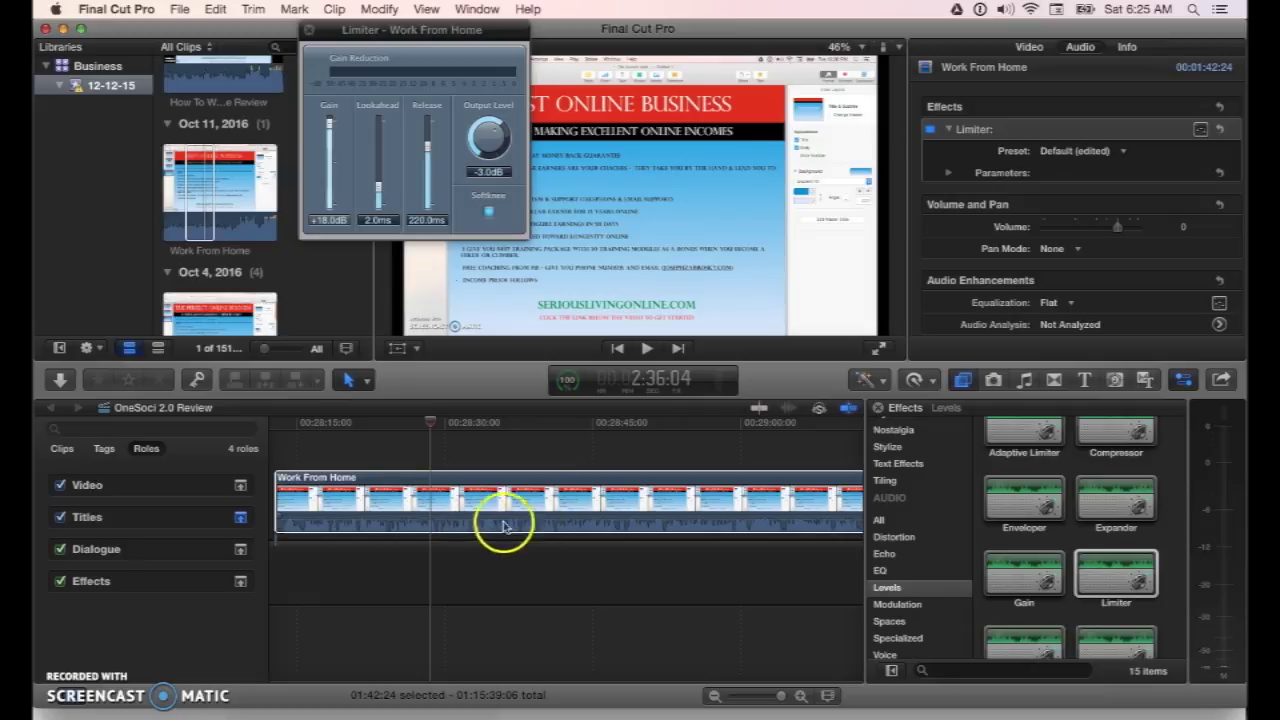
{"action": "mouse_move", "coordinate": [598, 518]}
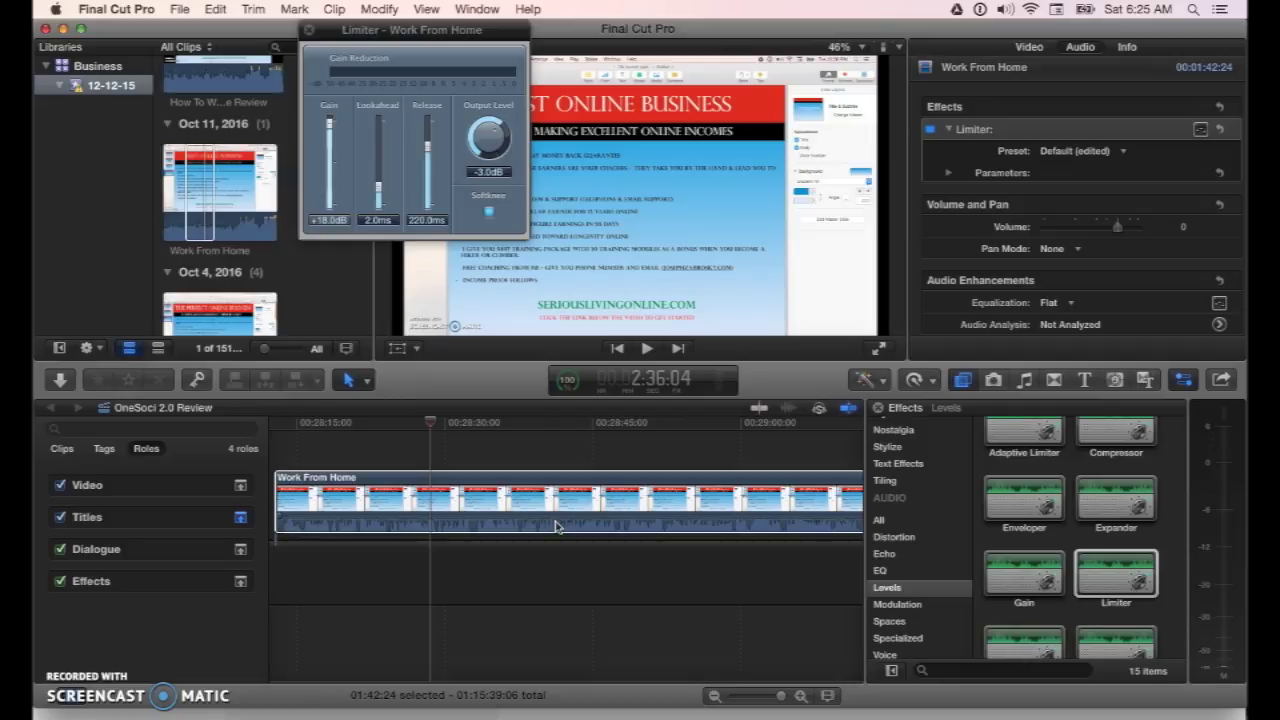
{"action": "left_click", "coordinate": [430, 422]}
{"action": "key", "text": "space"}
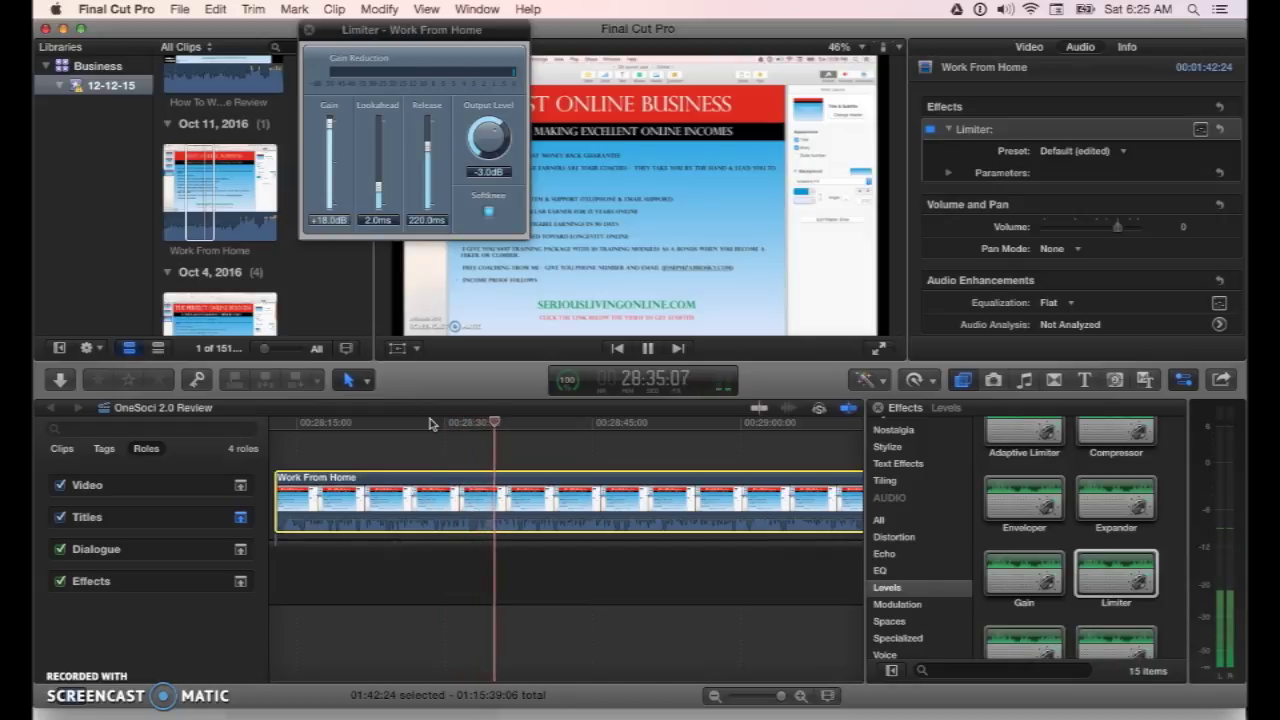
{"action": "key", "text": "space"}
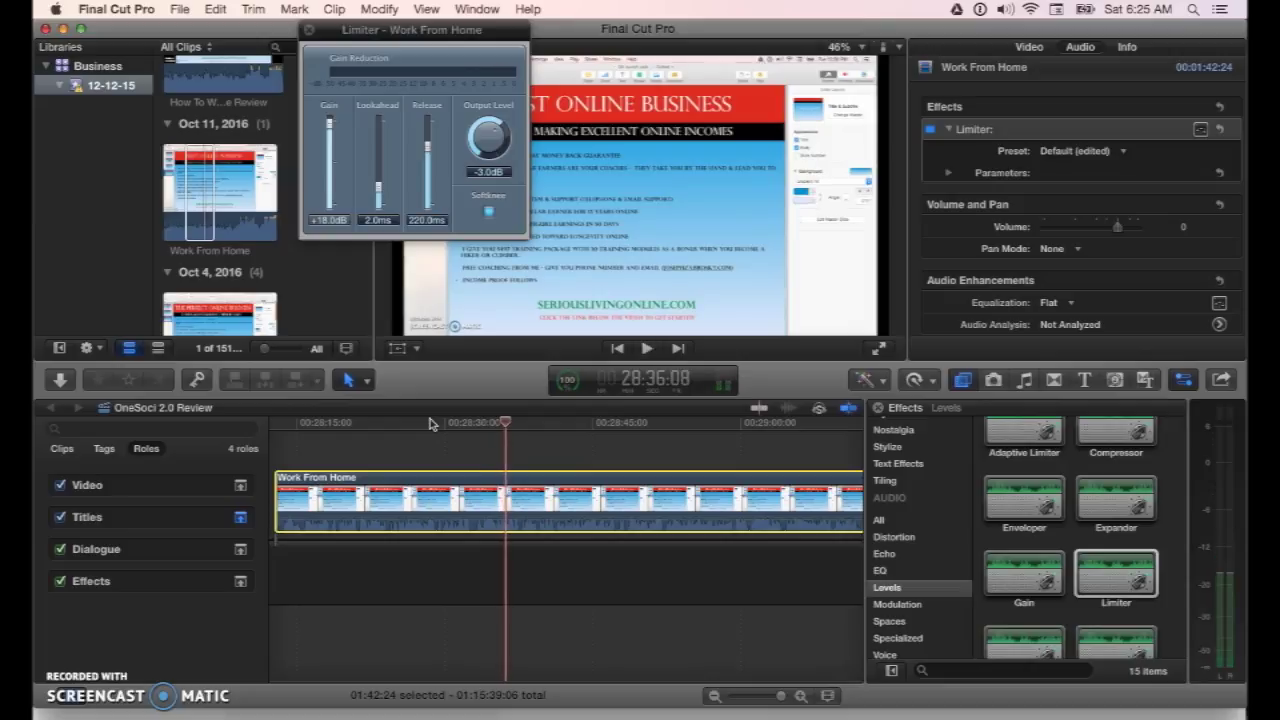
{"action": "left_click", "coordinate": [445, 482]}
{"action": "left_click", "coordinate": [920, 308]}
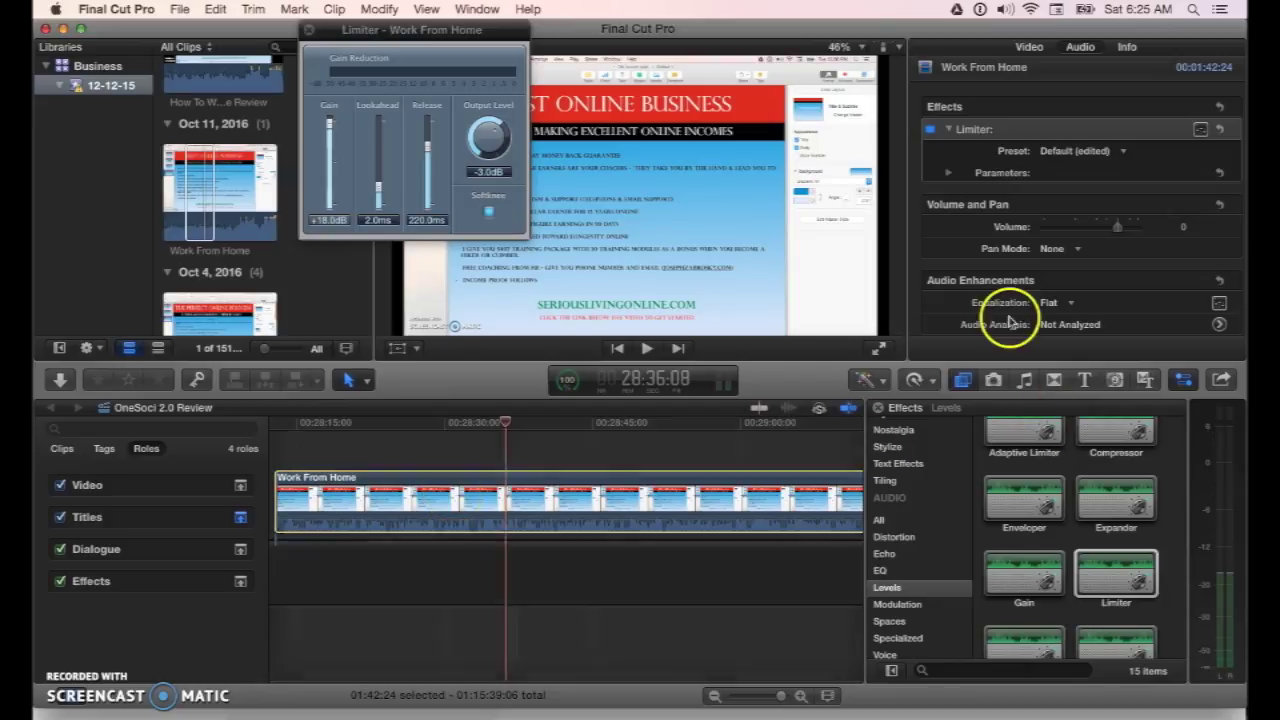
{"action": "left_click", "coordinate": [1071, 304]}
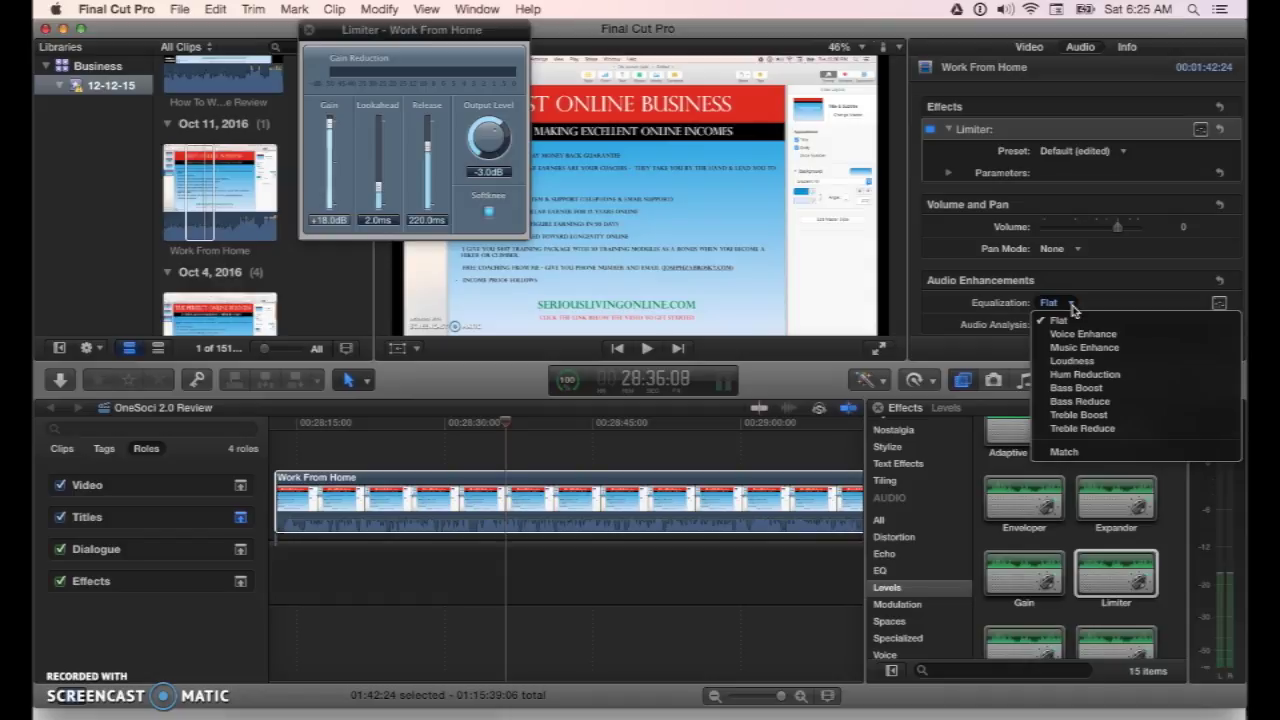
{"action": "left_click", "coordinate": [1078, 389]}
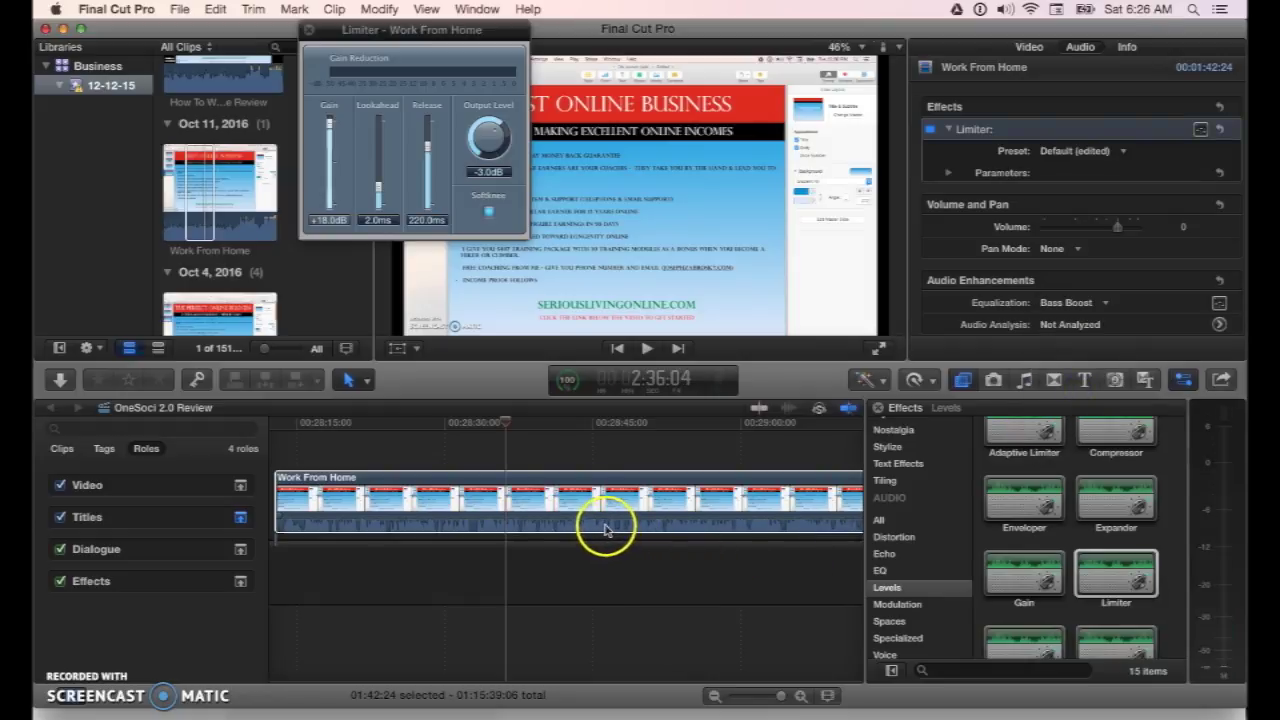
{"action": "left_click", "coordinate": [605, 528]}
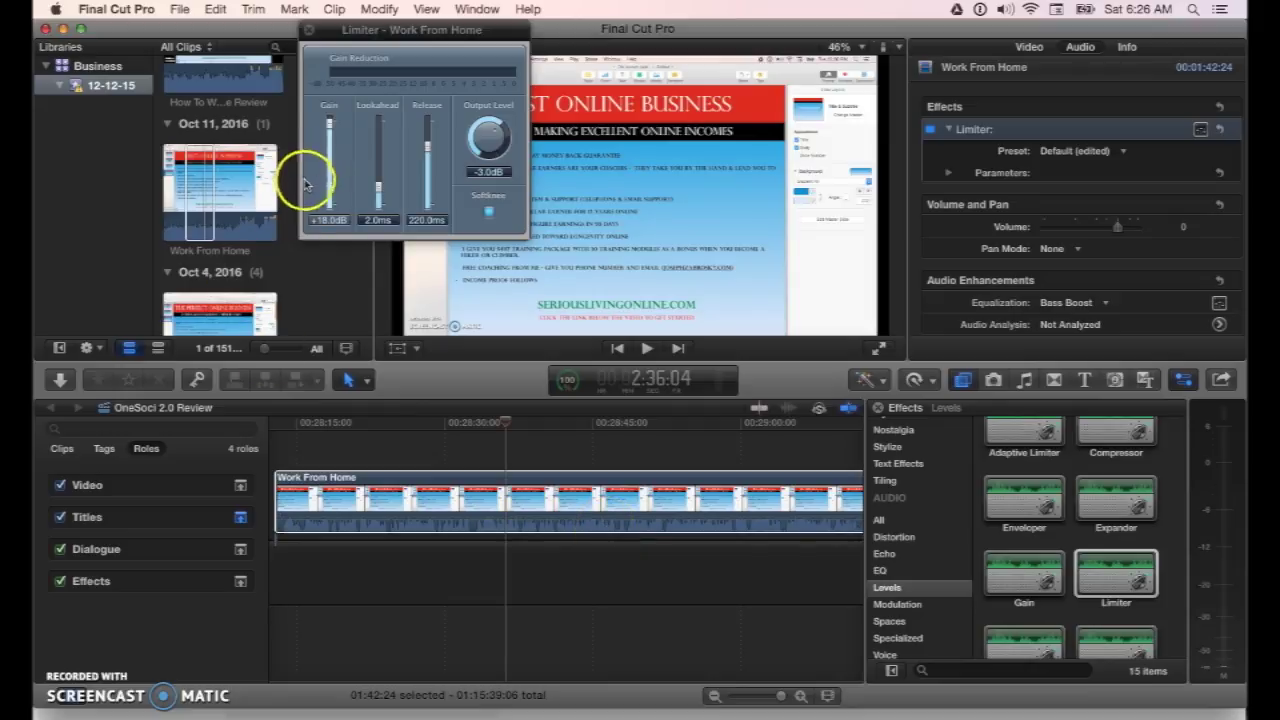
Change the Limiter Gain to +20 dB
{"action": "left_click", "coordinate": [330, 228]}
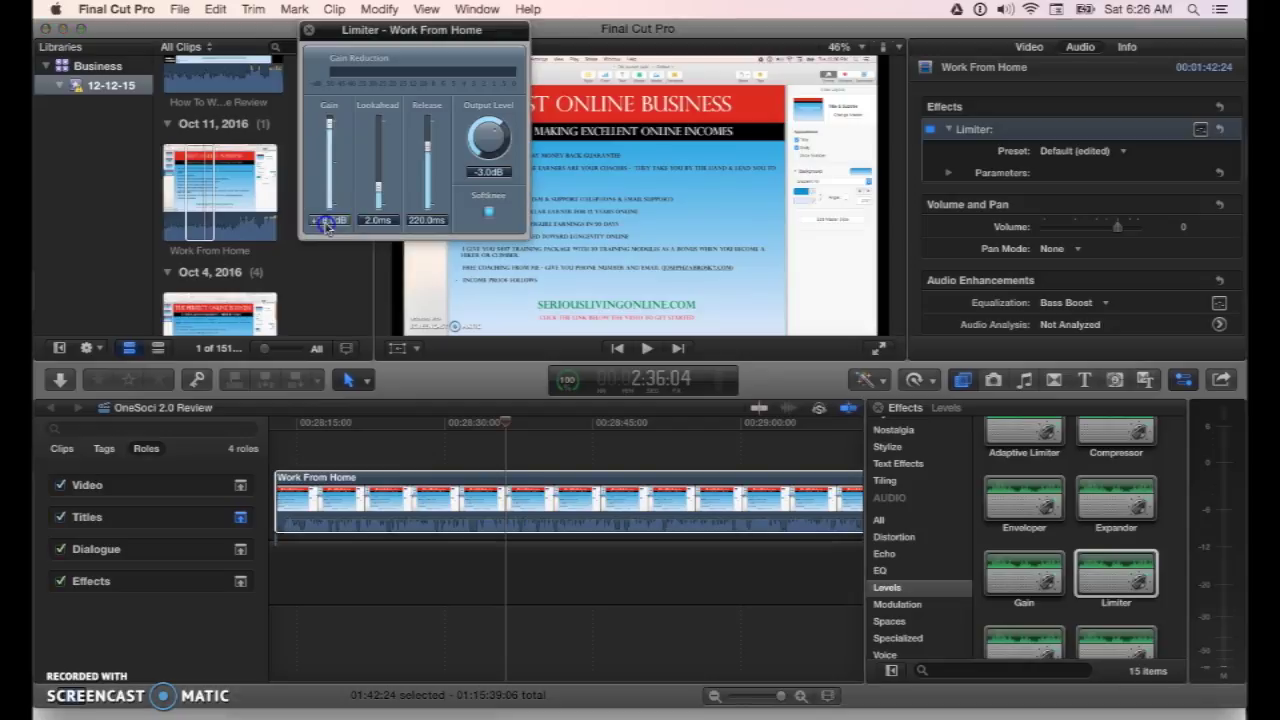
{"action": "double_click", "coordinate": [325, 221]}
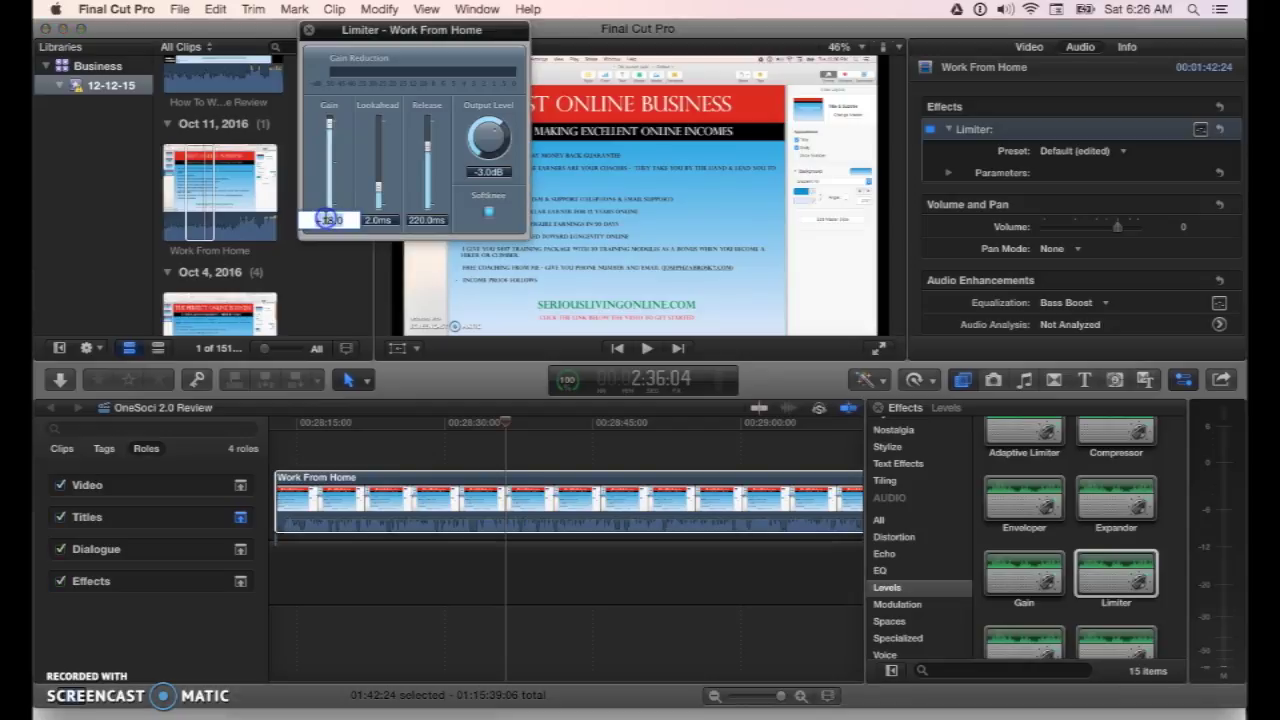
{"action": "type", "text": "20"}
{"action": "key", "text": "Return"}
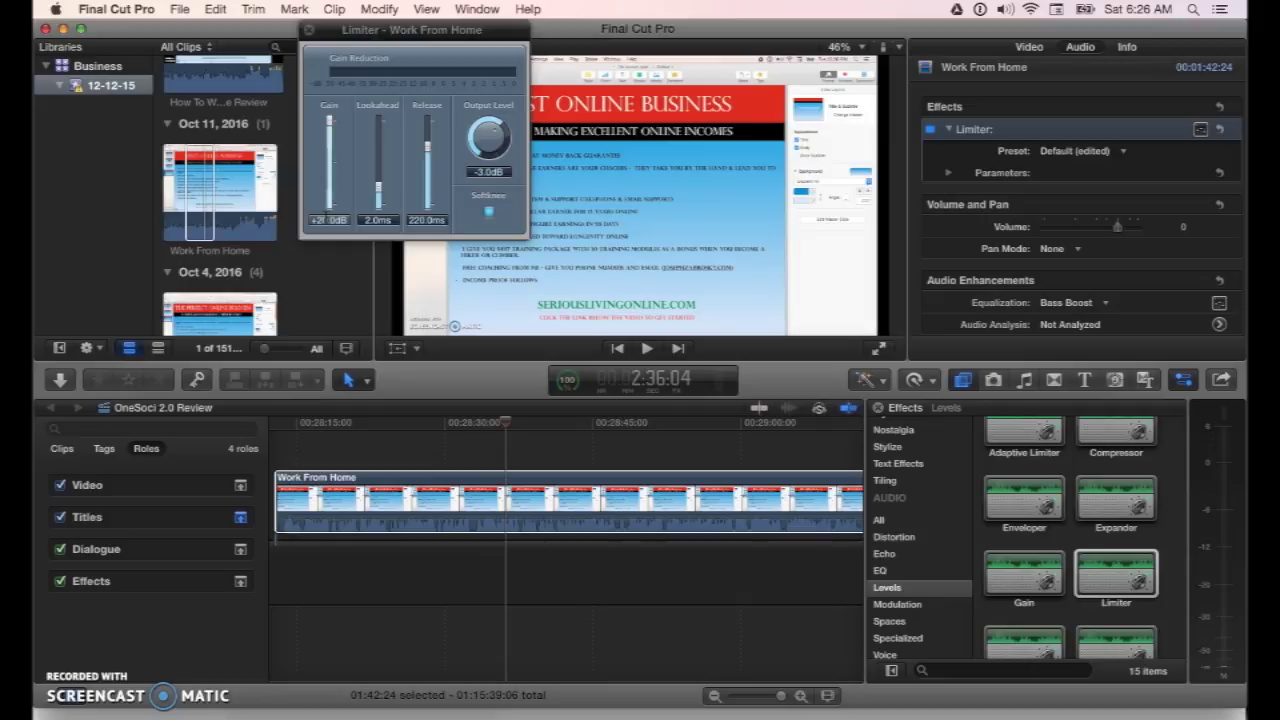
Play the clip from about 28:30 to hear the stronger limiting
{"action": "left_click", "coordinate": [503, 423]}
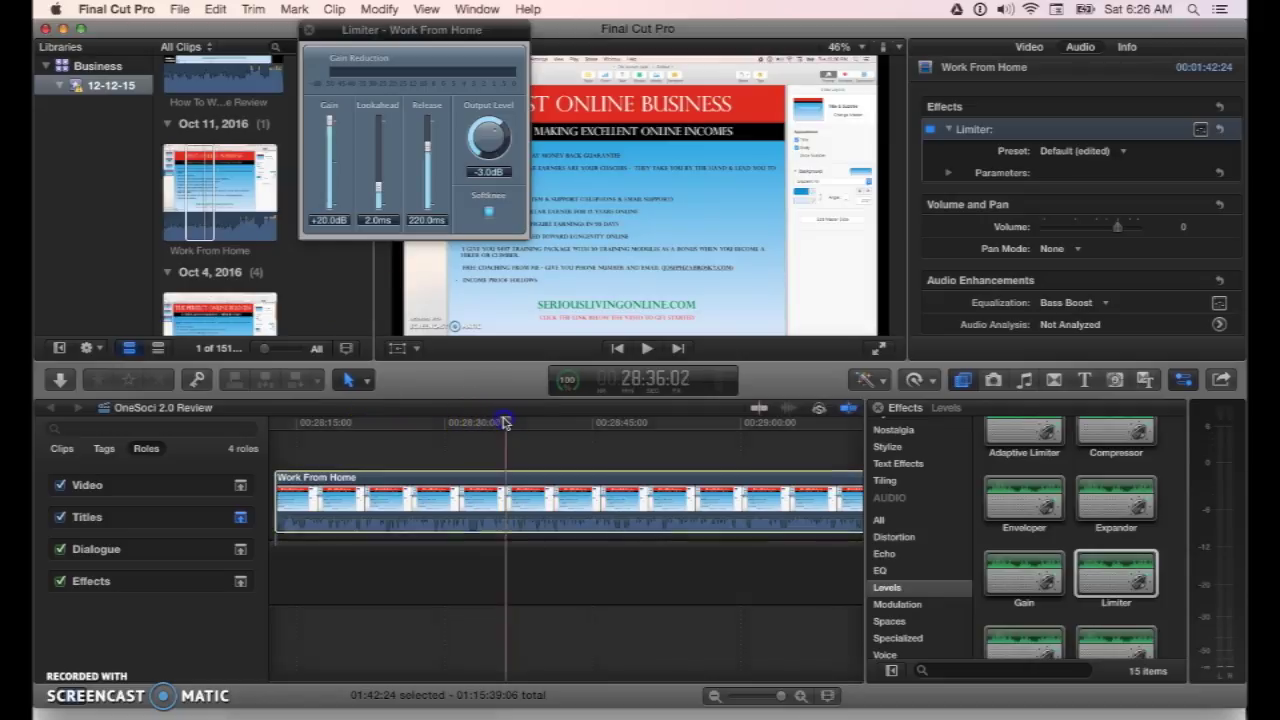
{"action": "key", "text": "space"}
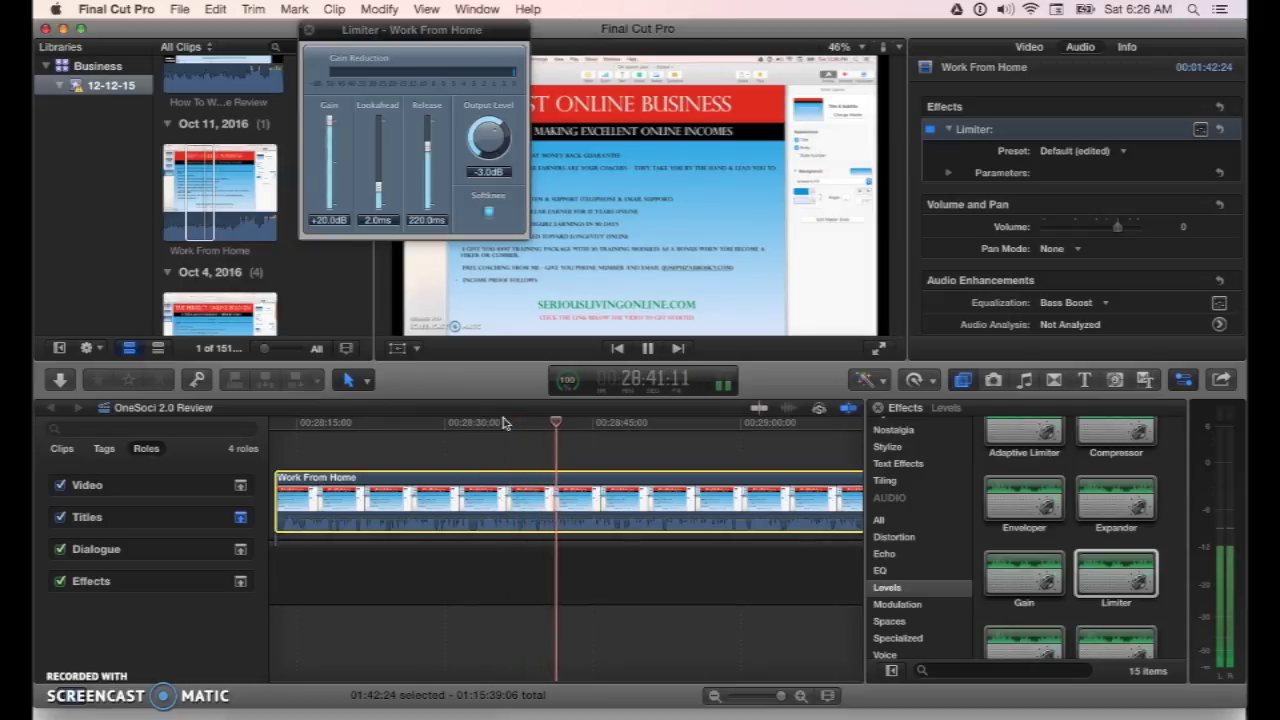
{"action": "key", "text": "space"}
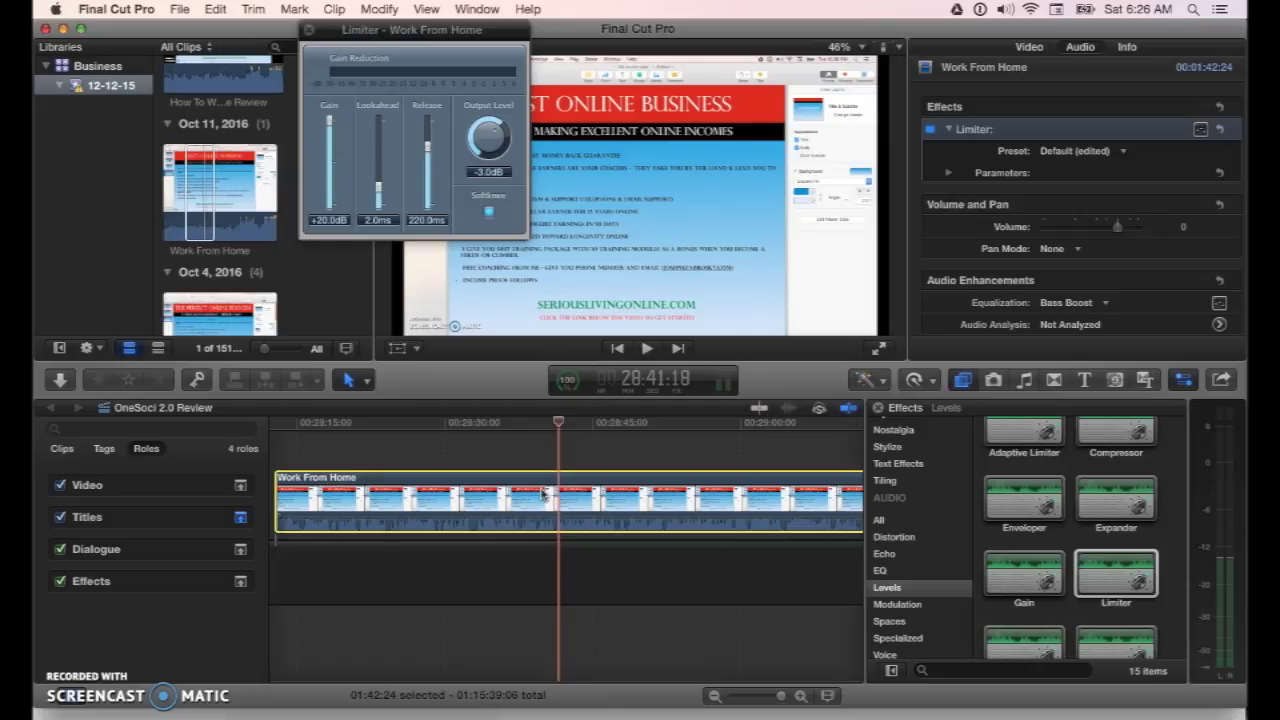
{"action": "left_click", "coordinate": [1116, 580]}
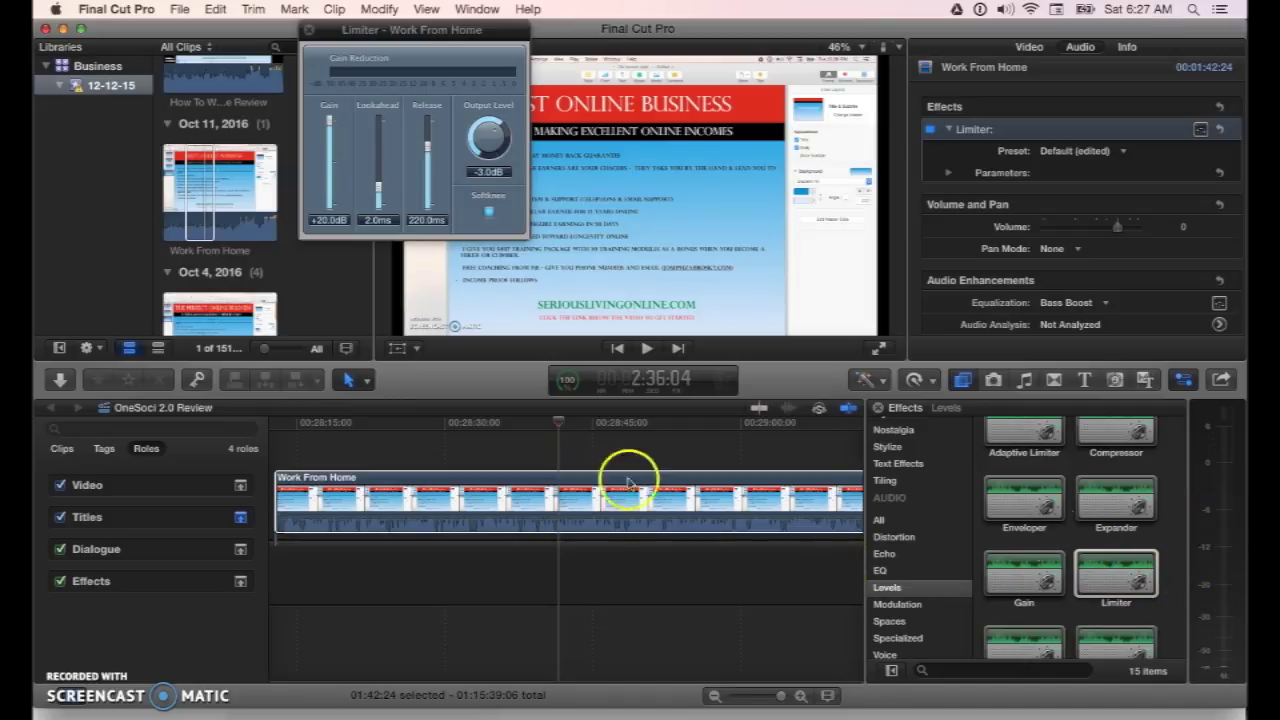
{"action": "left_click", "coordinate": [560, 423]}
{"action": "key", "text": "space"}
{"action": "left_click", "coordinate": [1214, 586]}
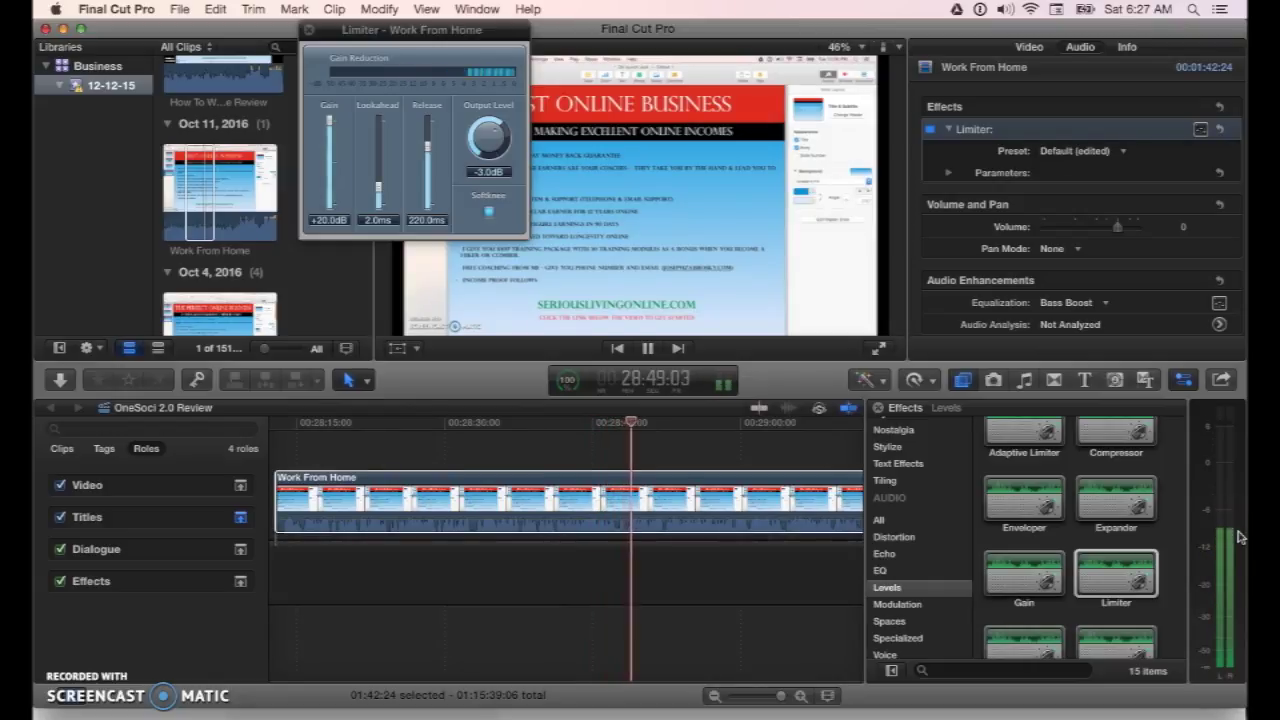
{"action": "key", "text": "space"}
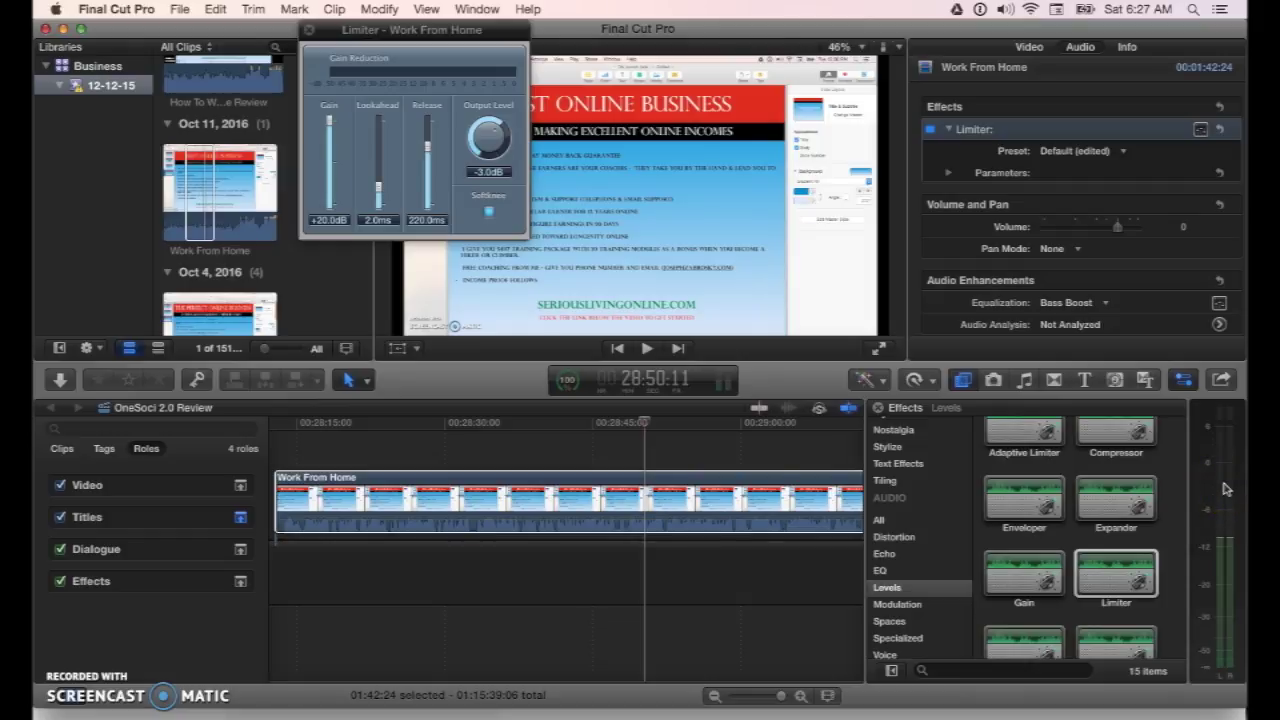
Raise the clip's volume to 12 dB and play it back
{"action": "left_click", "coordinate": [1090, 572]}
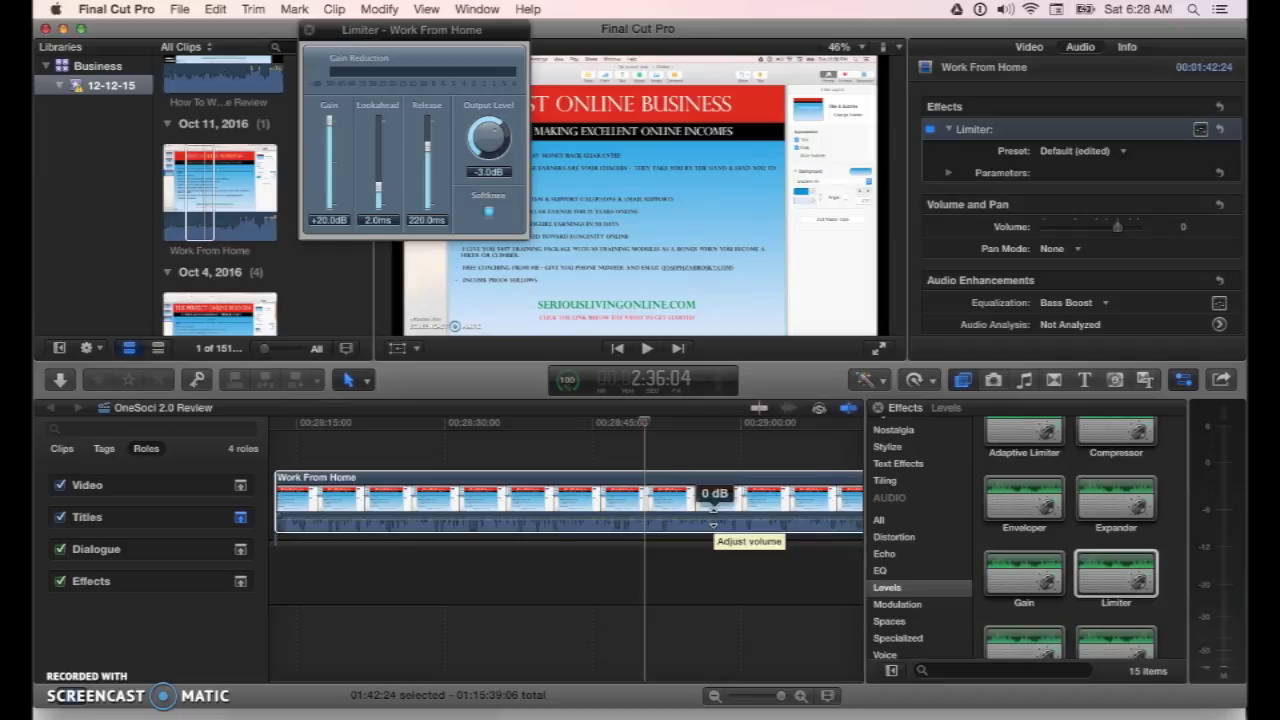
{"action": "left_click_drag", "start_coordinate": [712, 521], "coordinate": [713, 510]}
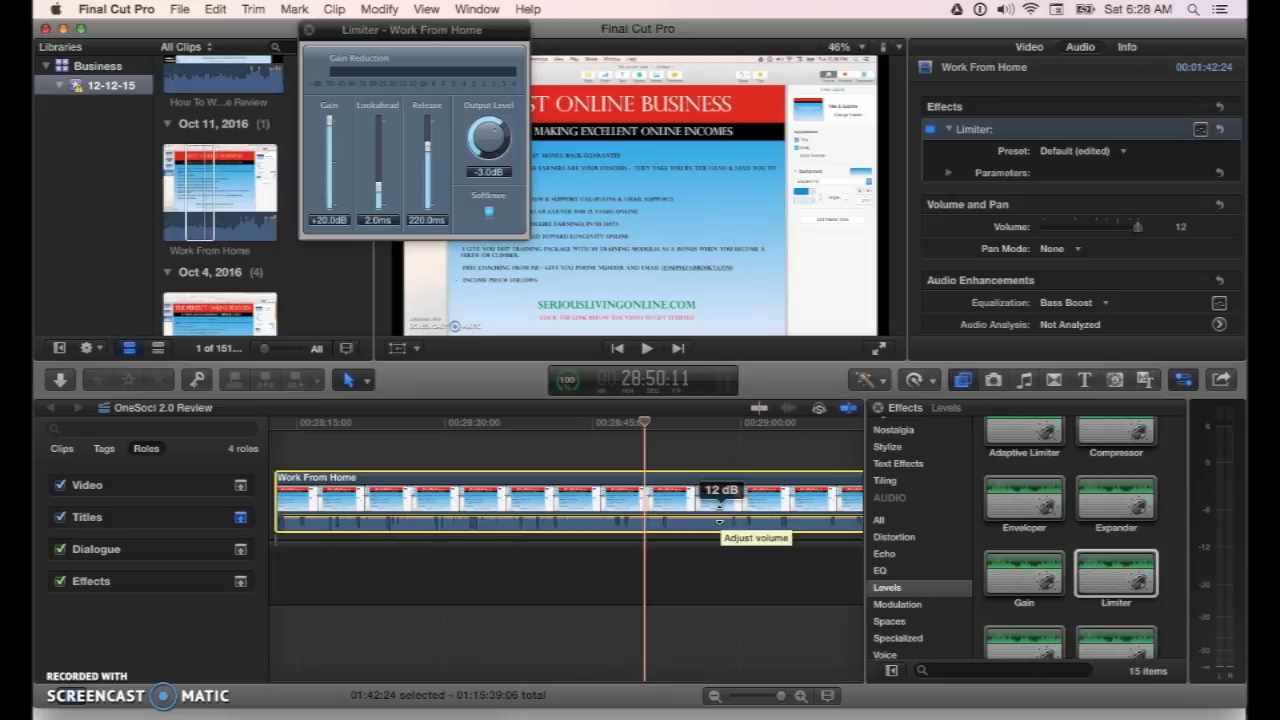
{"action": "left_click", "coordinate": [689, 543]}
{"action": "key", "text": "space"}
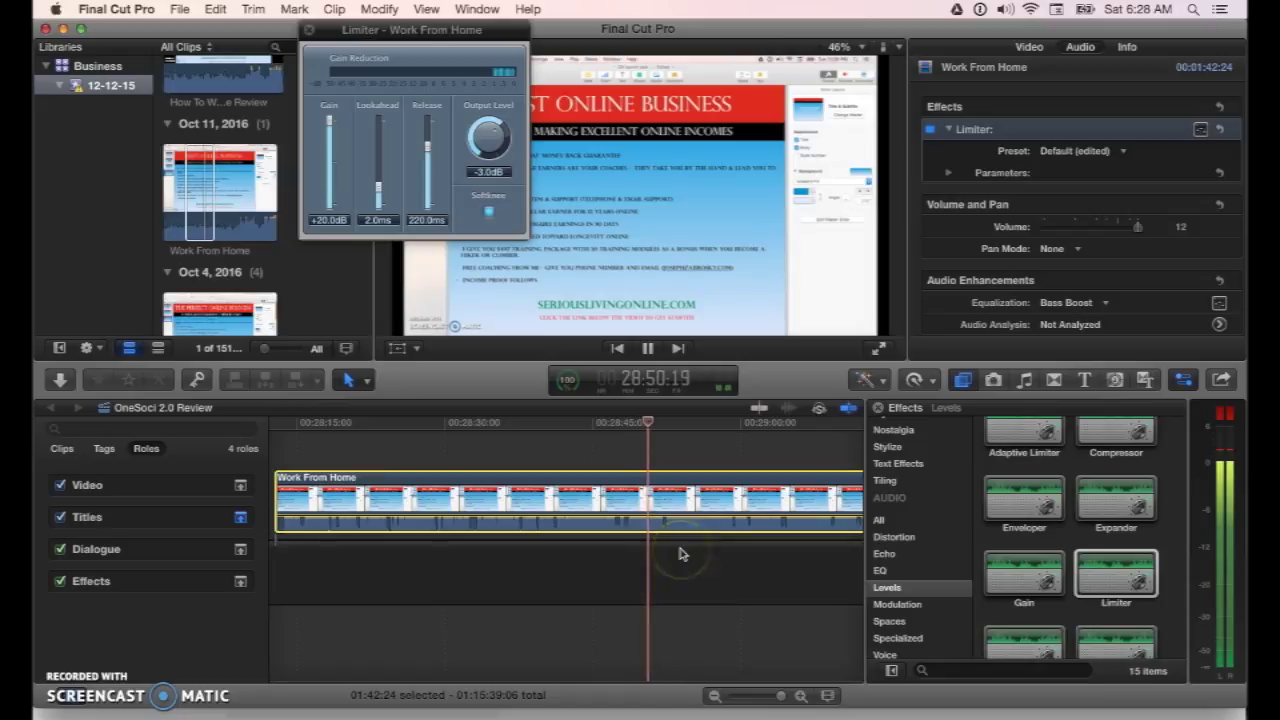
{"action": "key", "text": "space"}
{"action": "left_click", "coordinate": [1226, 520]}
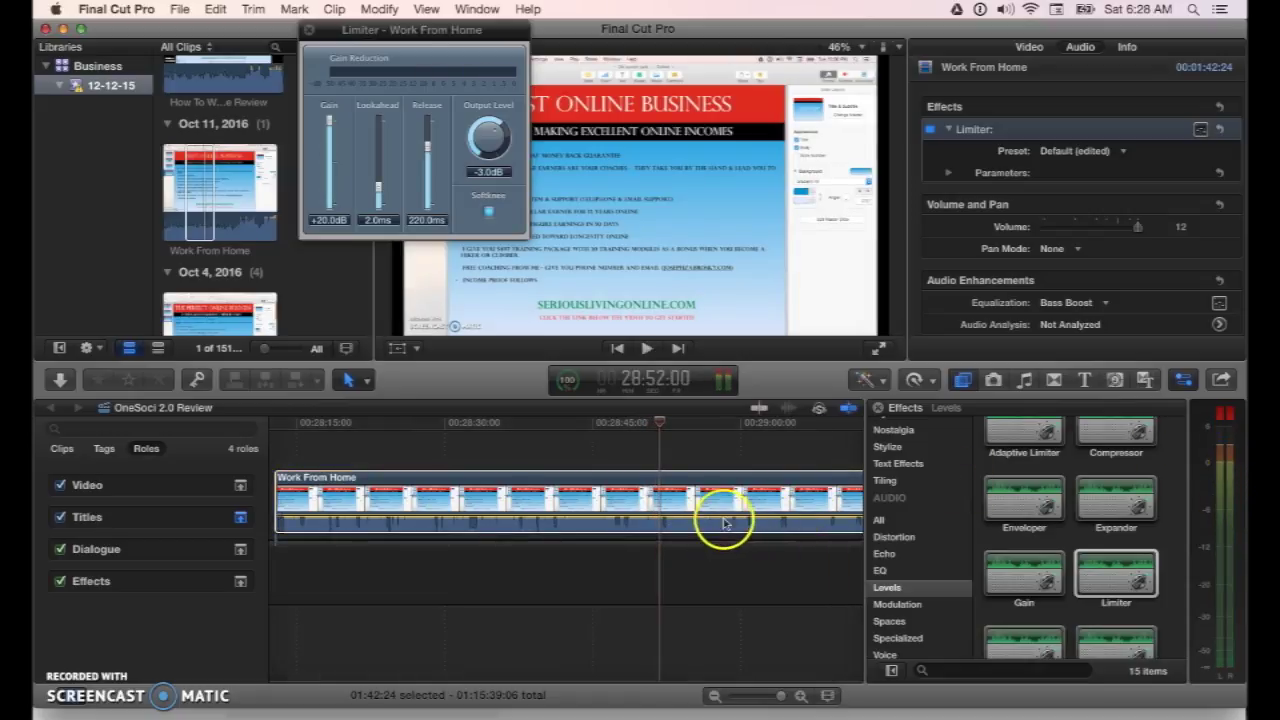
Return the clip's volume to 0 dB and play it for comparison
{"action": "mouse_move", "coordinate": [706, 519]}
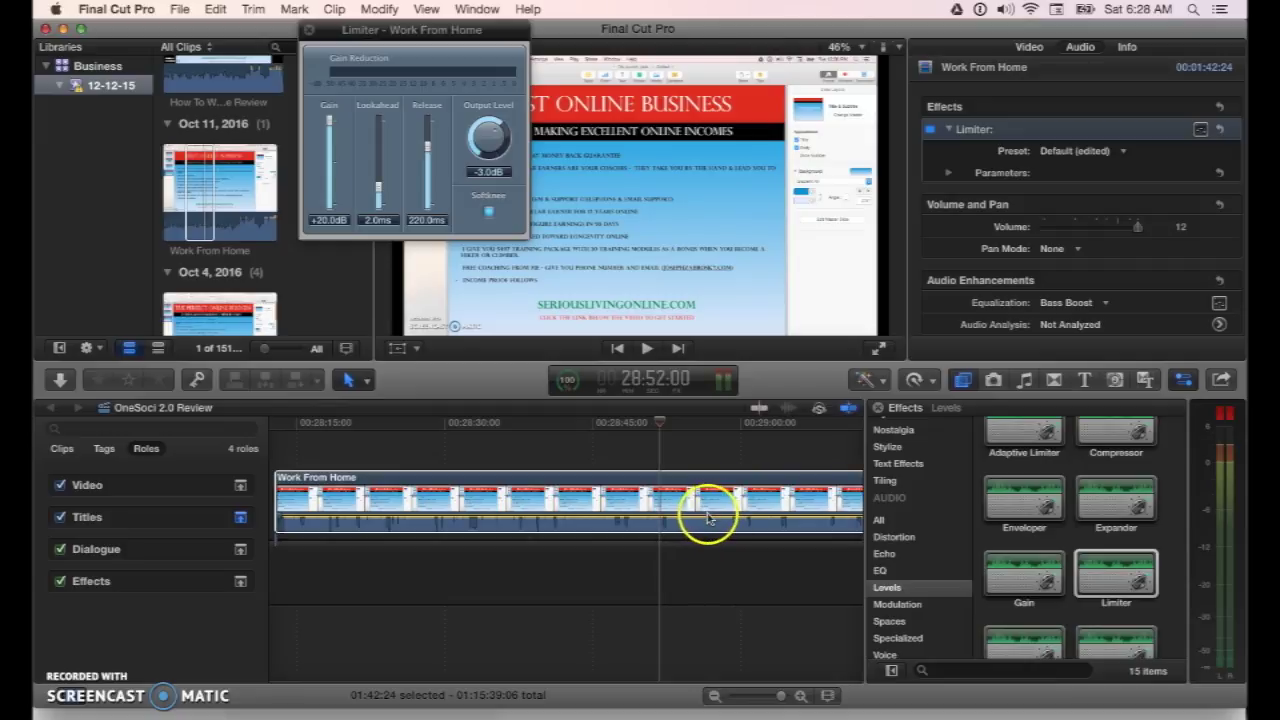
{"action": "left_click_drag", "start_coordinate": [706, 519], "coordinate": [706, 521]}
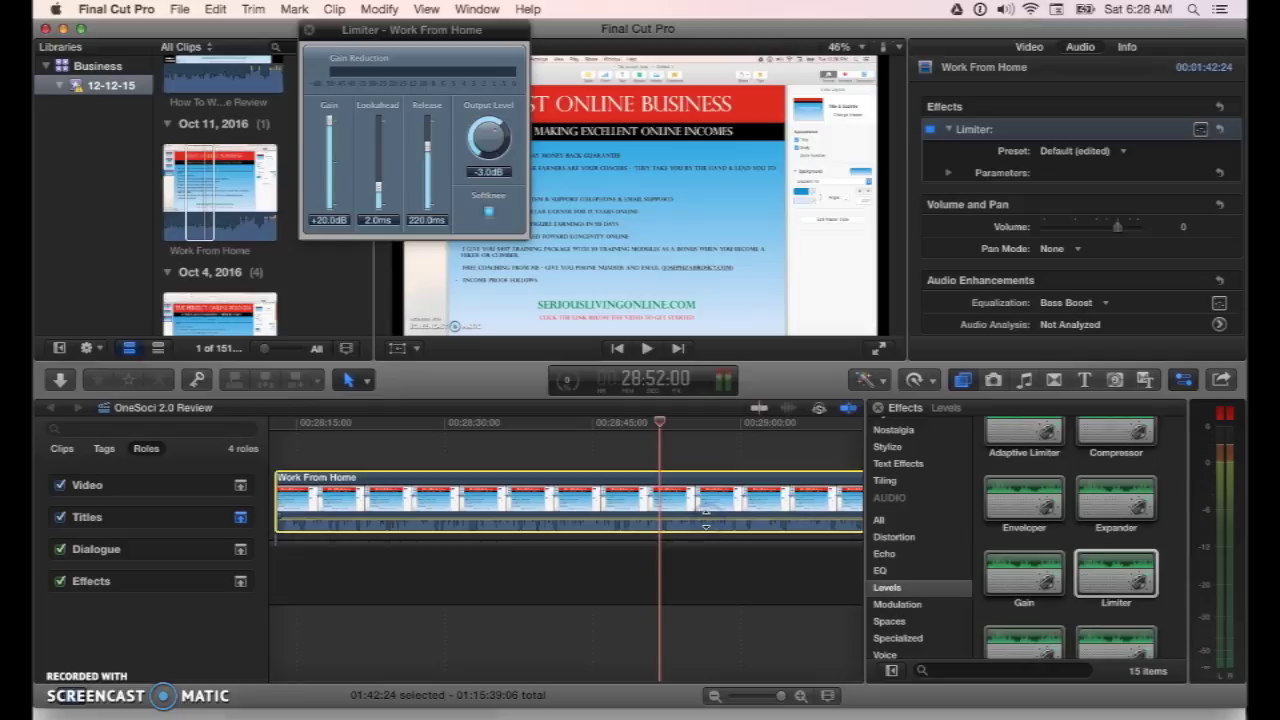
{"action": "key", "text": "space"}
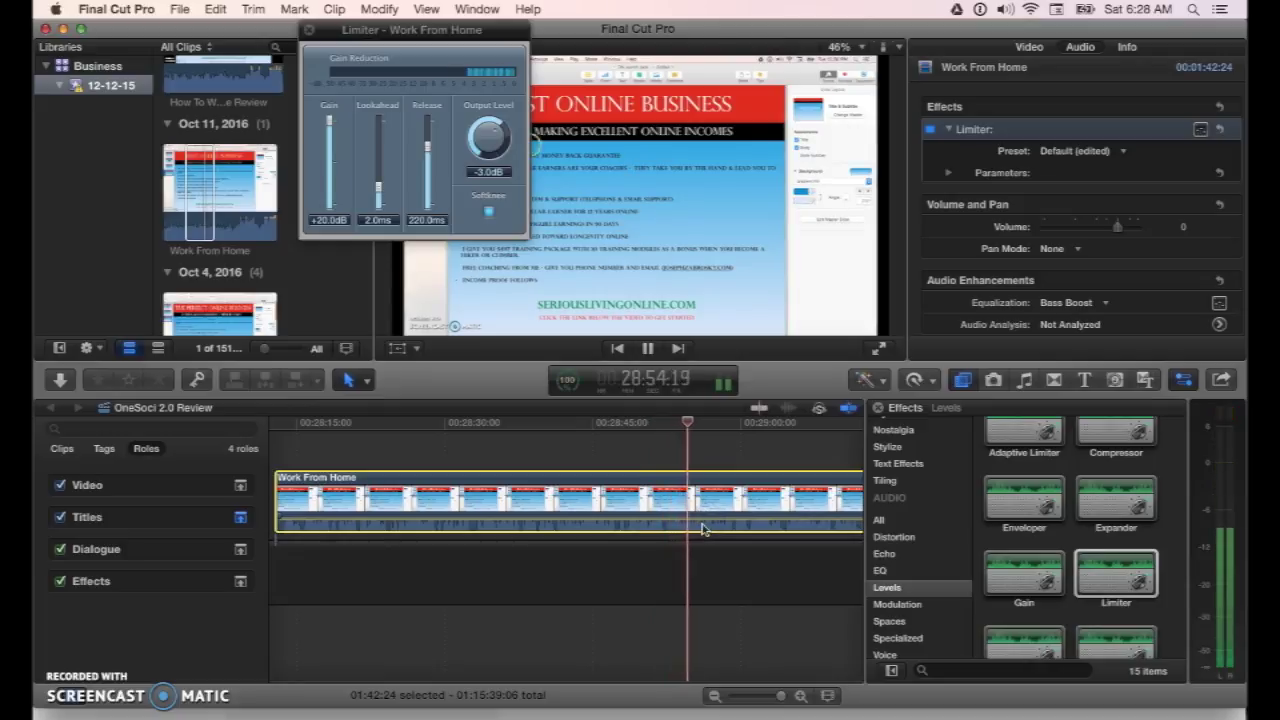
{"action": "key", "text": "space"}
Set the clip's volume to about 5 dB and preview it
{"action": "left_click", "coordinate": [705, 515]}
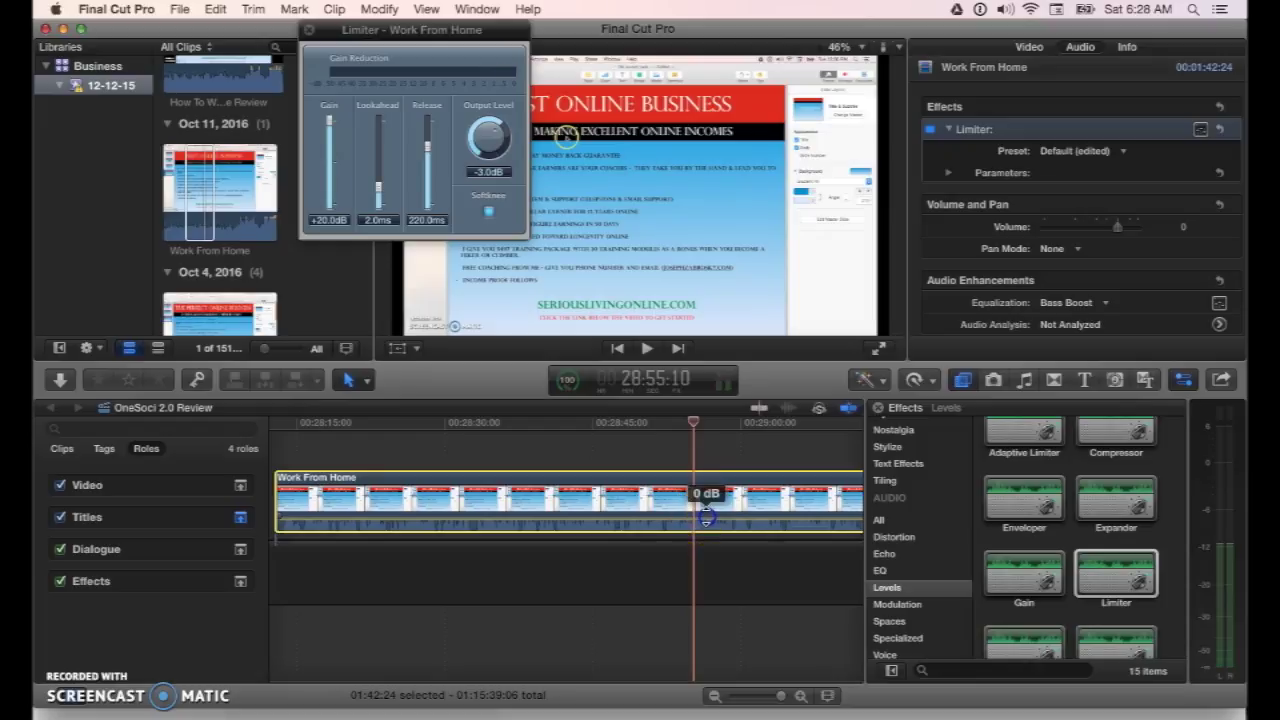
{"action": "left_click_drag", "start_coordinate": [705, 515], "coordinate": [705, 517]}
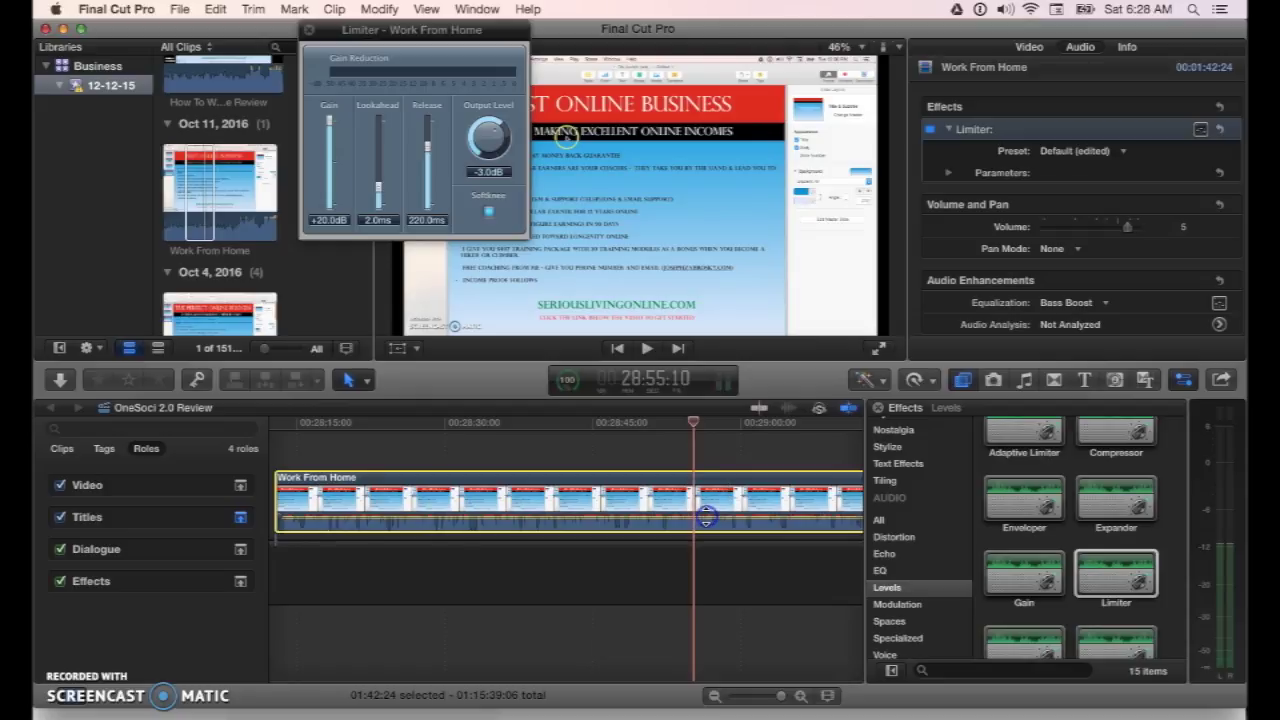
{"action": "key", "text": "space"}
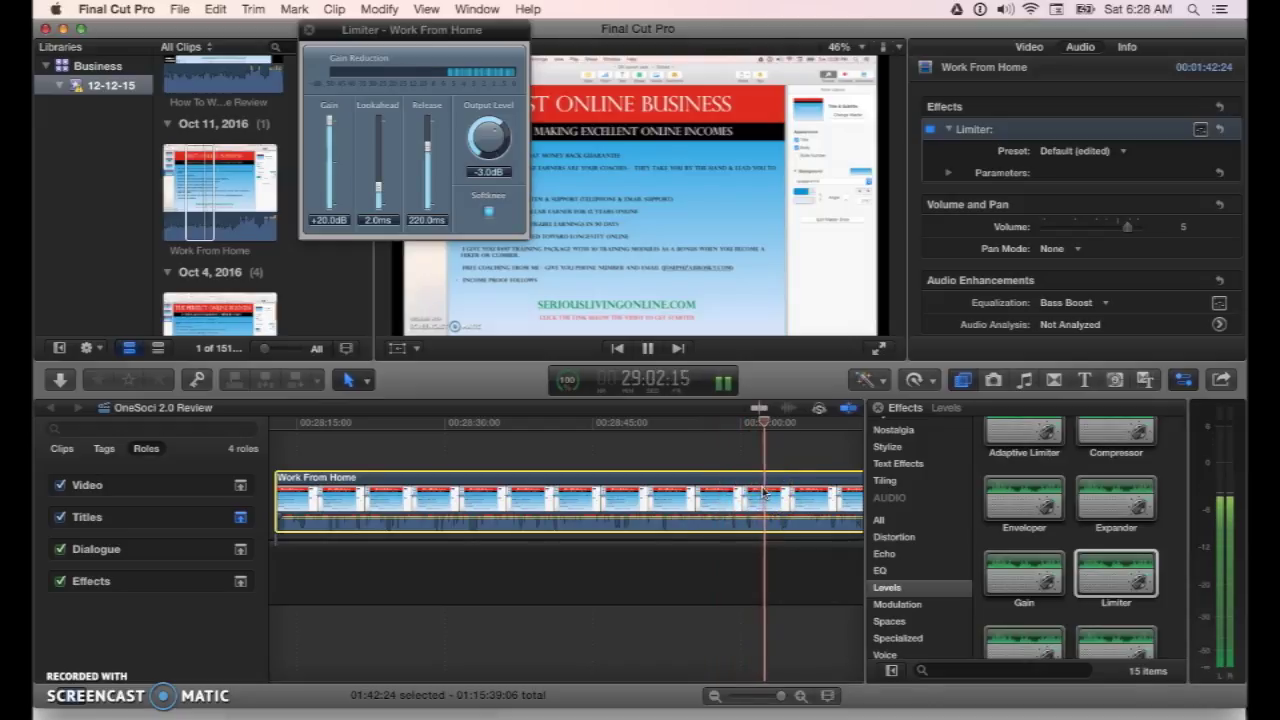
{"action": "key", "text": "space"}
{"action": "left_click", "coordinate": [1212, 556]}
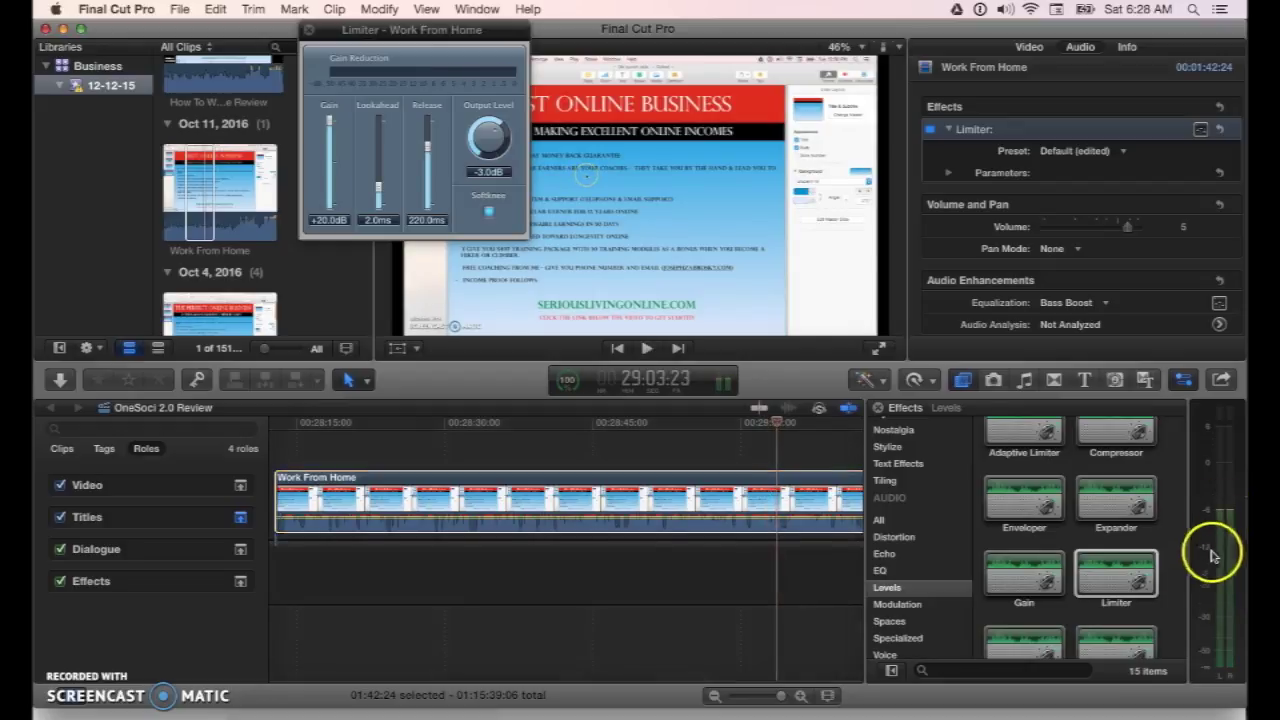